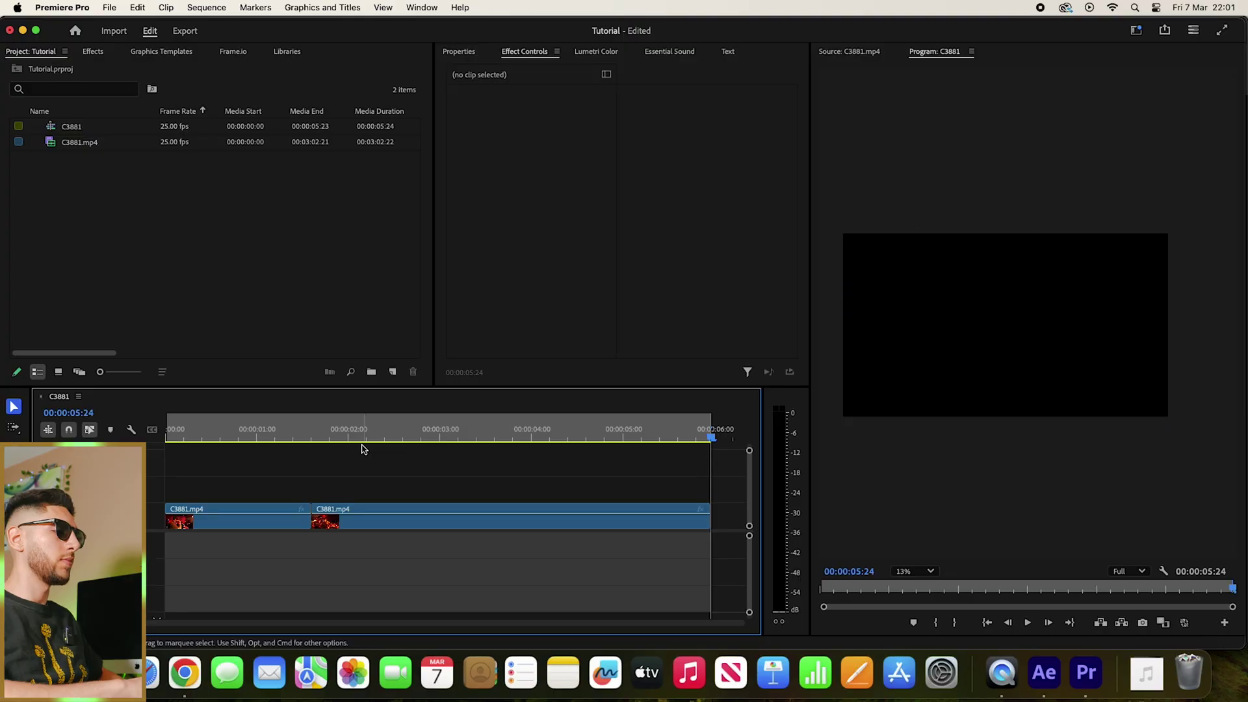
Step: Play and scrub the two-clip sequence, then park the playhead on the 00:00:01:15 cut
{"action": "key", "text": "space"}
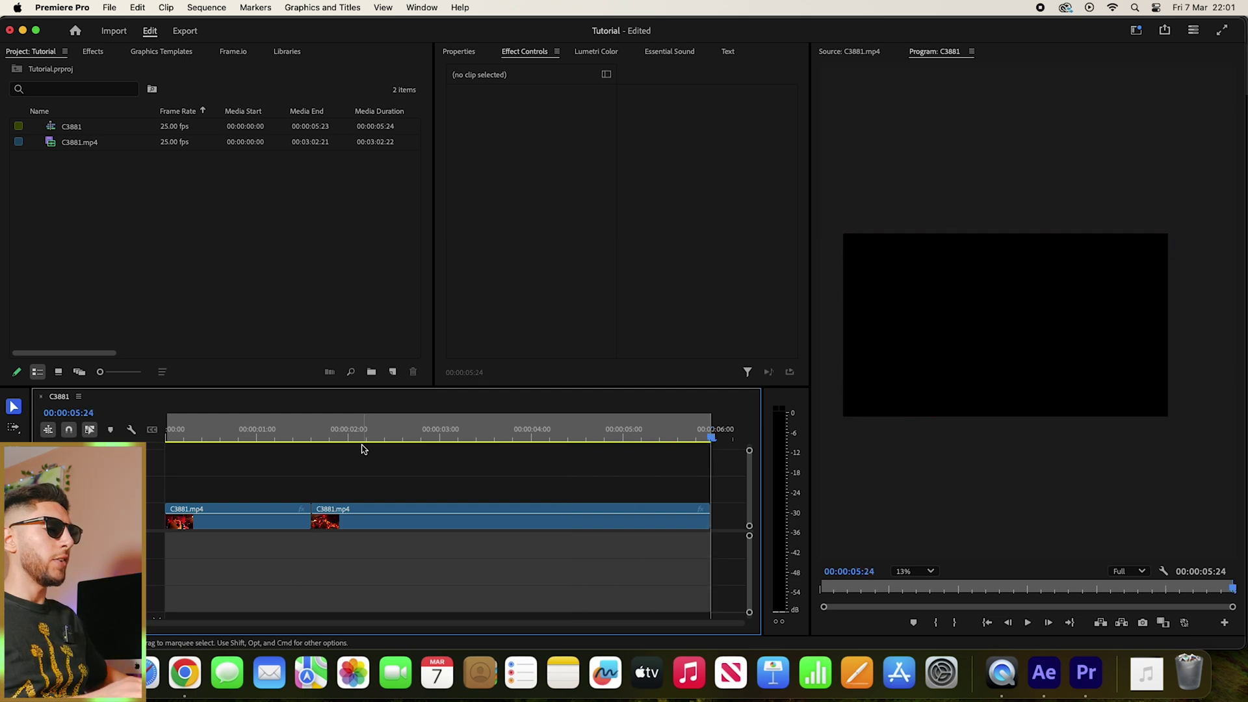
{"action": "key", "text": "Up"}
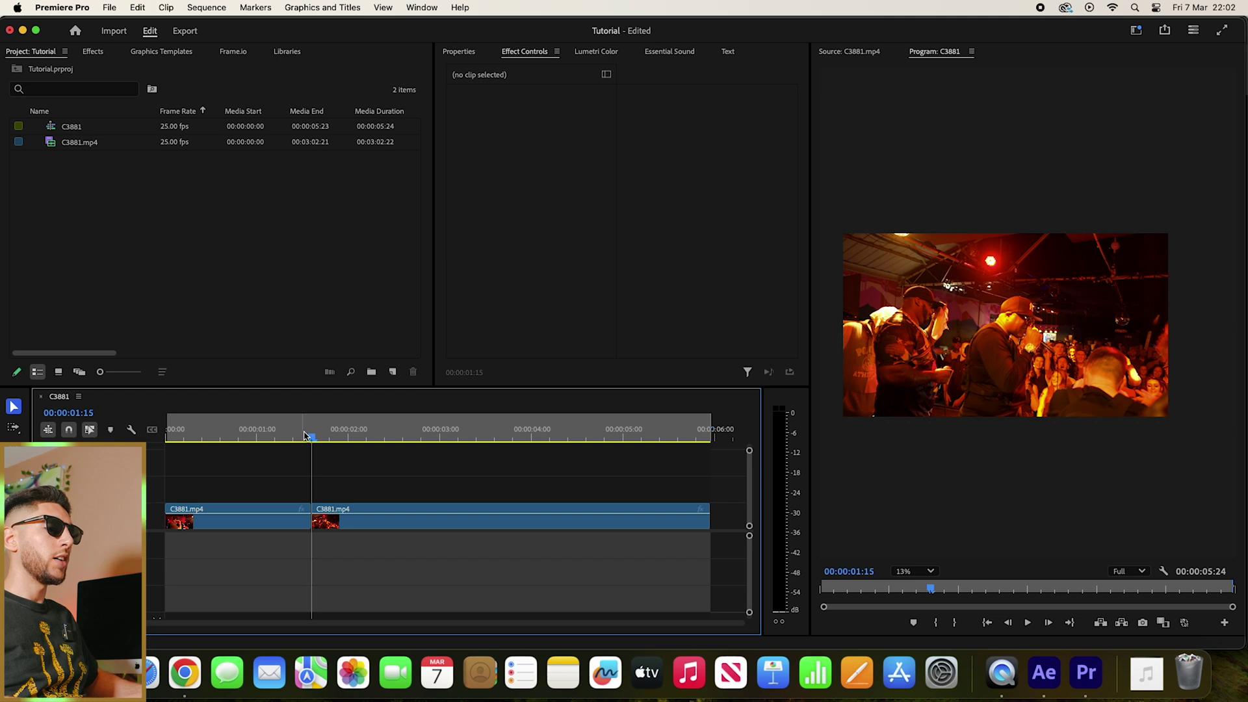
{"action": "left_click_drag", "start_coordinate": [305, 435], "coordinate": [273, 433]}
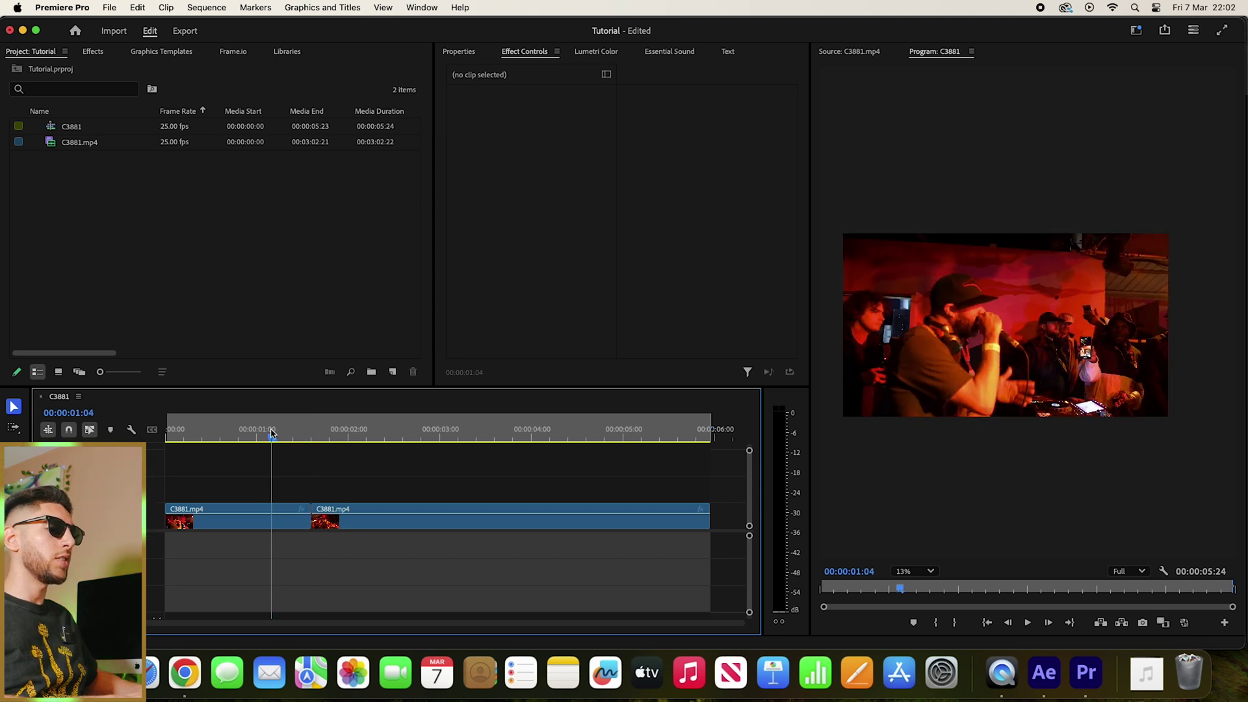
{"action": "key", "text": "="}
{"action": "key", "text": "-"}
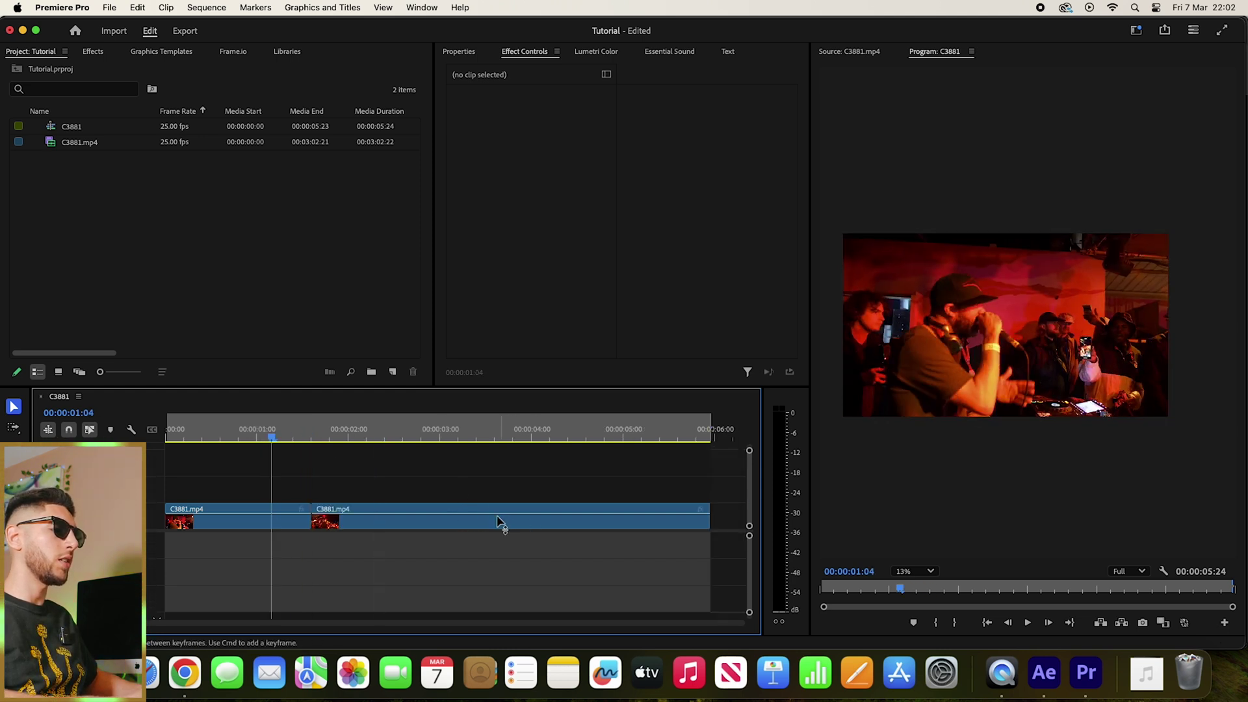
{"action": "key", "text": "Down"}
Step: Duplicate the second clip onto V2, apply Add Frame Hold, and trim it to about half a second
{"action": "left_click", "coordinate": [448, 511]}
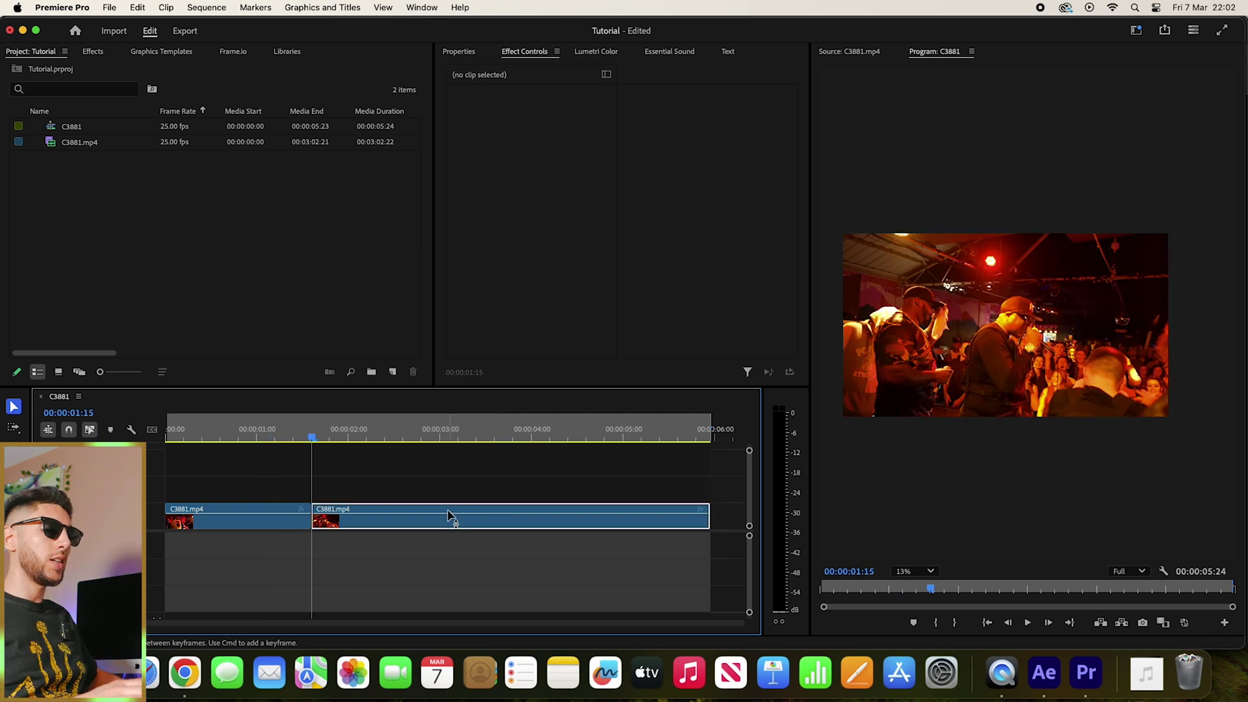
{"action": "left_click_drag", "start_coordinate": [445, 523], "coordinate": [440, 500]}
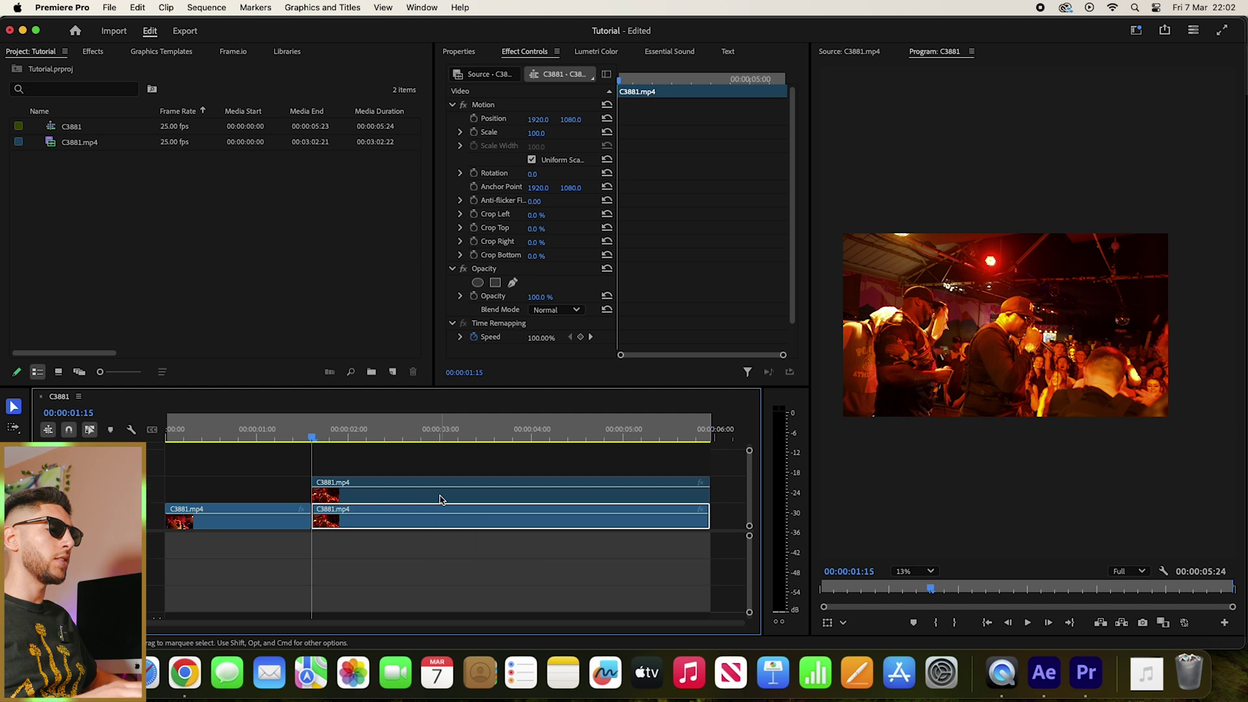
{"action": "right_click", "coordinate": [441, 500]}
{"action": "mouse_move", "coordinate": [496, 639]}
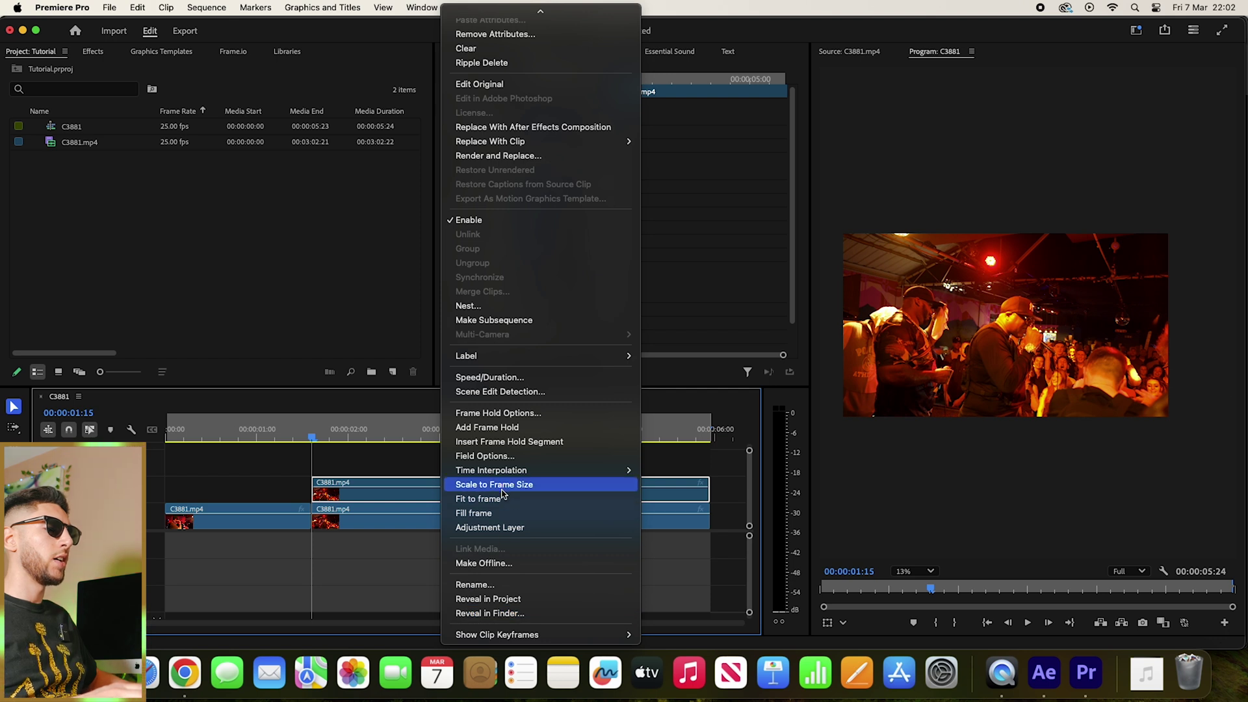
{"action": "left_click", "coordinate": [503, 428]}
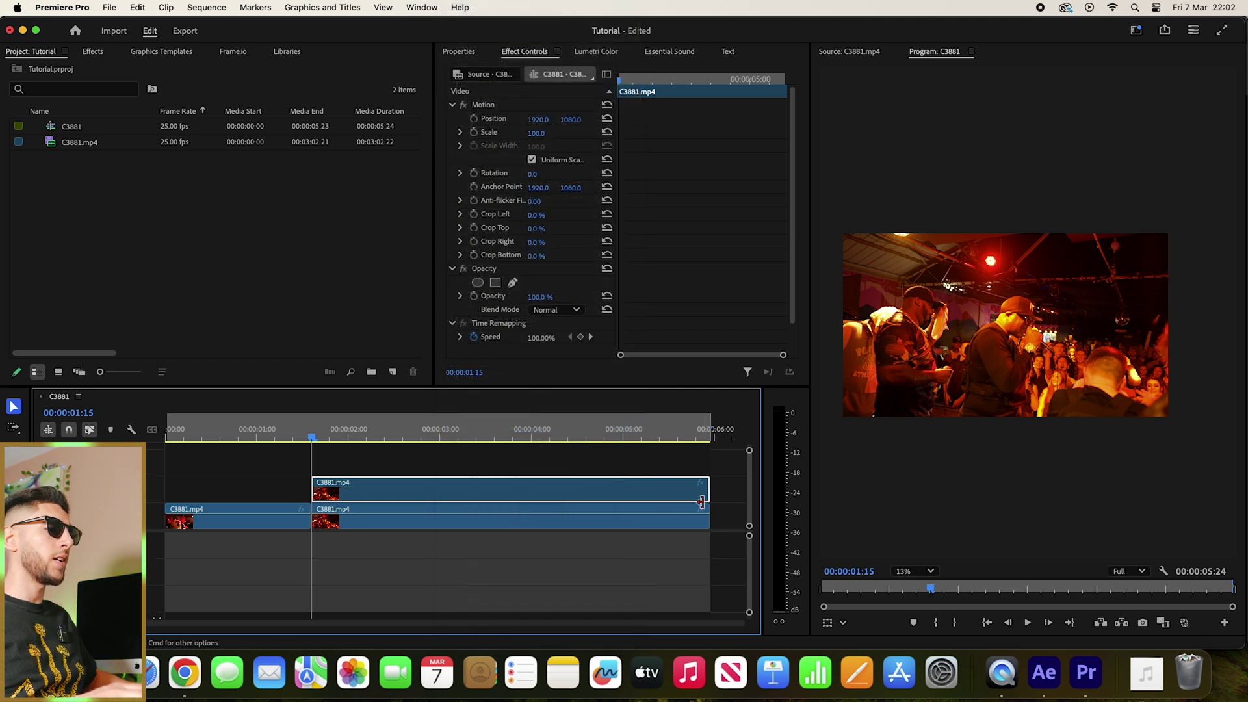
{"action": "left_click_drag", "start_coordinate": [707, 497], "coordinate": [340, 485]}
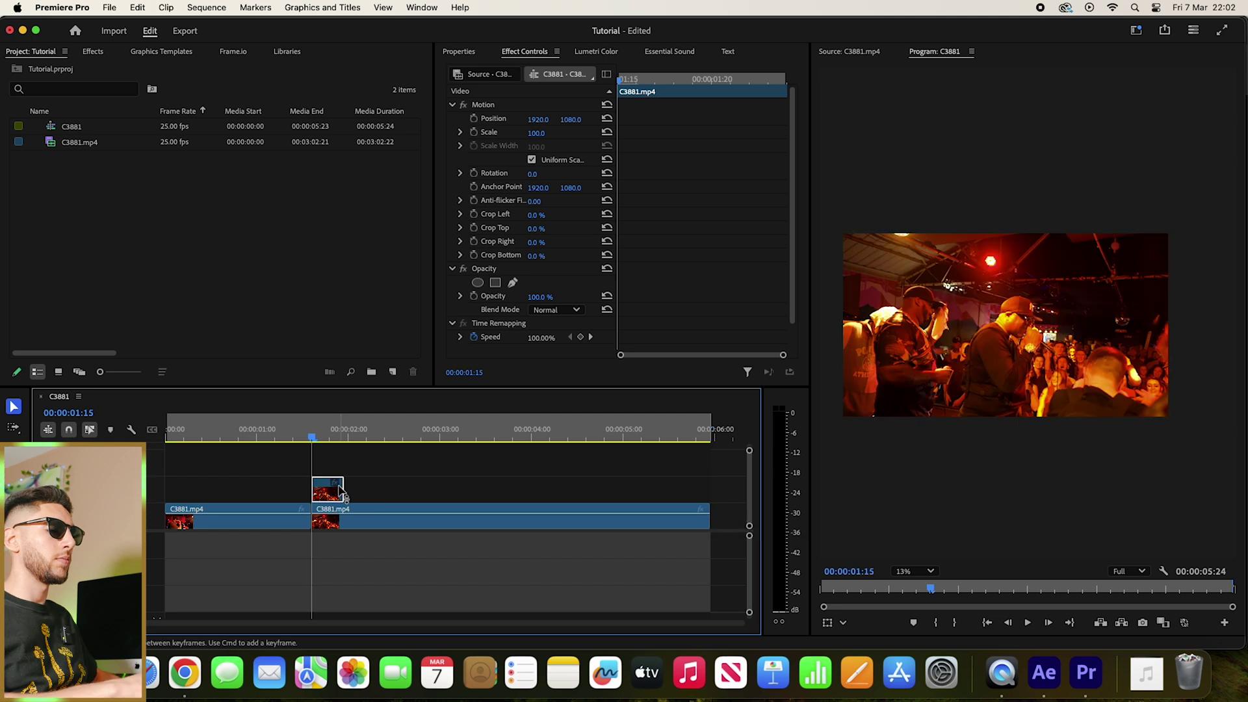
Step: Slide the freeze-frame clip left to end at the cut, then set the playhead to 00:00:01:10
{"action": "key", "text": "="}
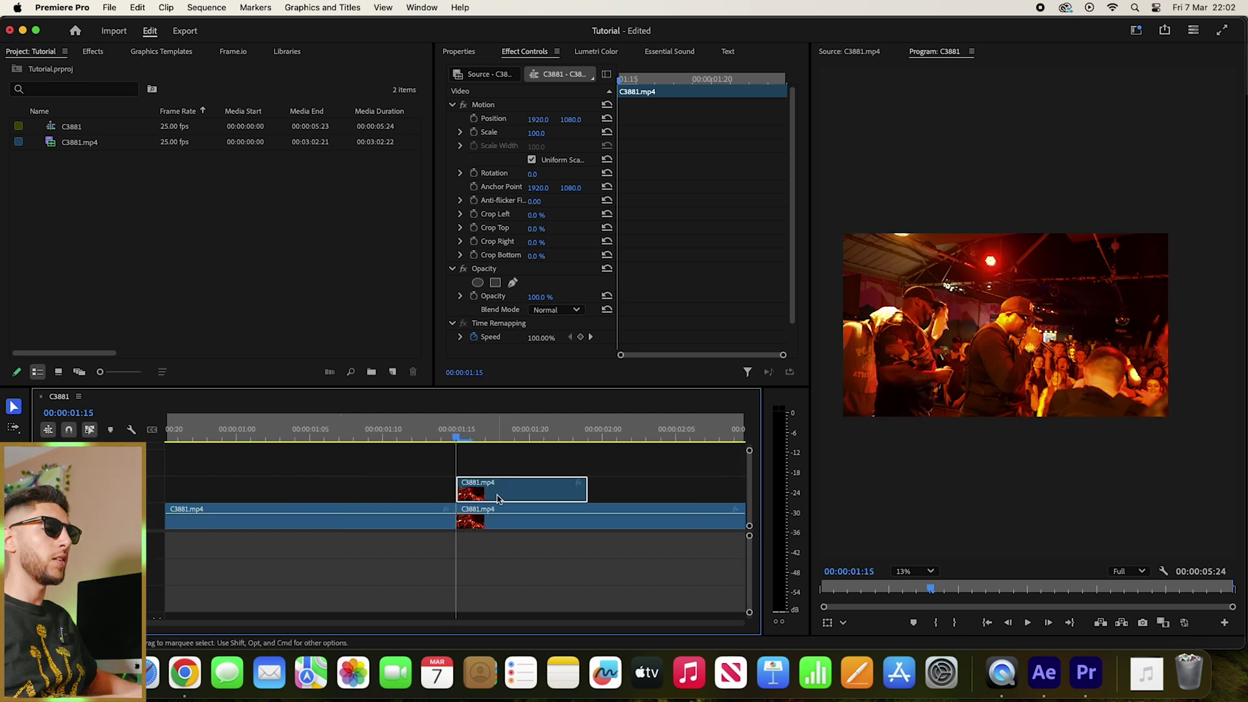
{"action": "left_click_drag", "start_coordinate": [502, 489], "coordinate": [374, 488]}
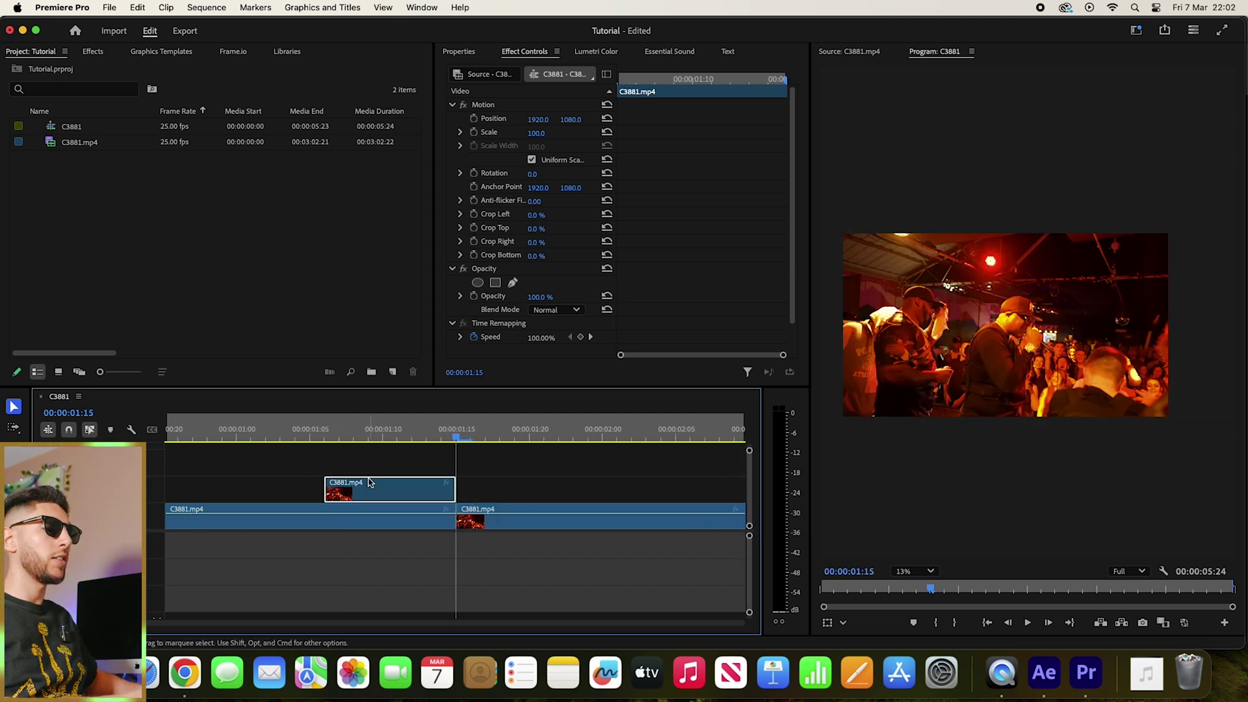
{"action": "key", "text": "minus"}
{"action": "key", "text": "minus"}
{"action": "left_click", "coordinate": [294, 432]}
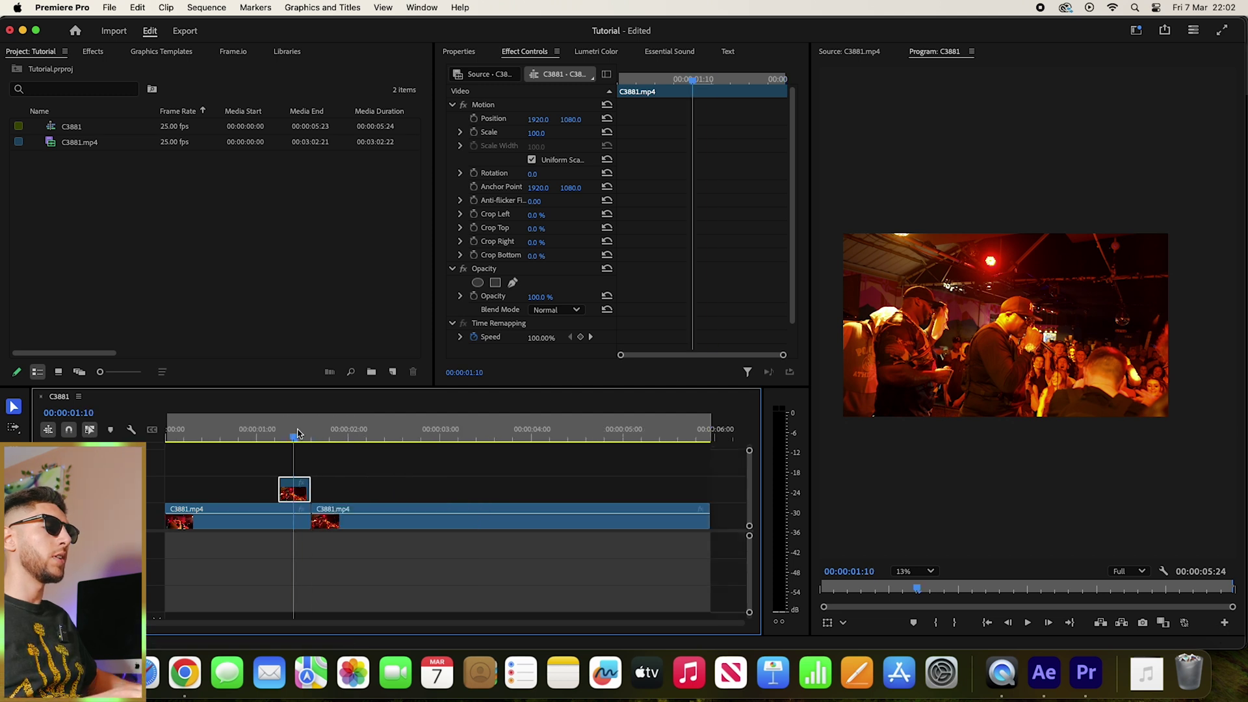
Step: Search the effects for 'transfo' and drop Transform into the freeze-frame clip's Effect Controls
{"action": "left_click", "coordinate": [495, 271]}
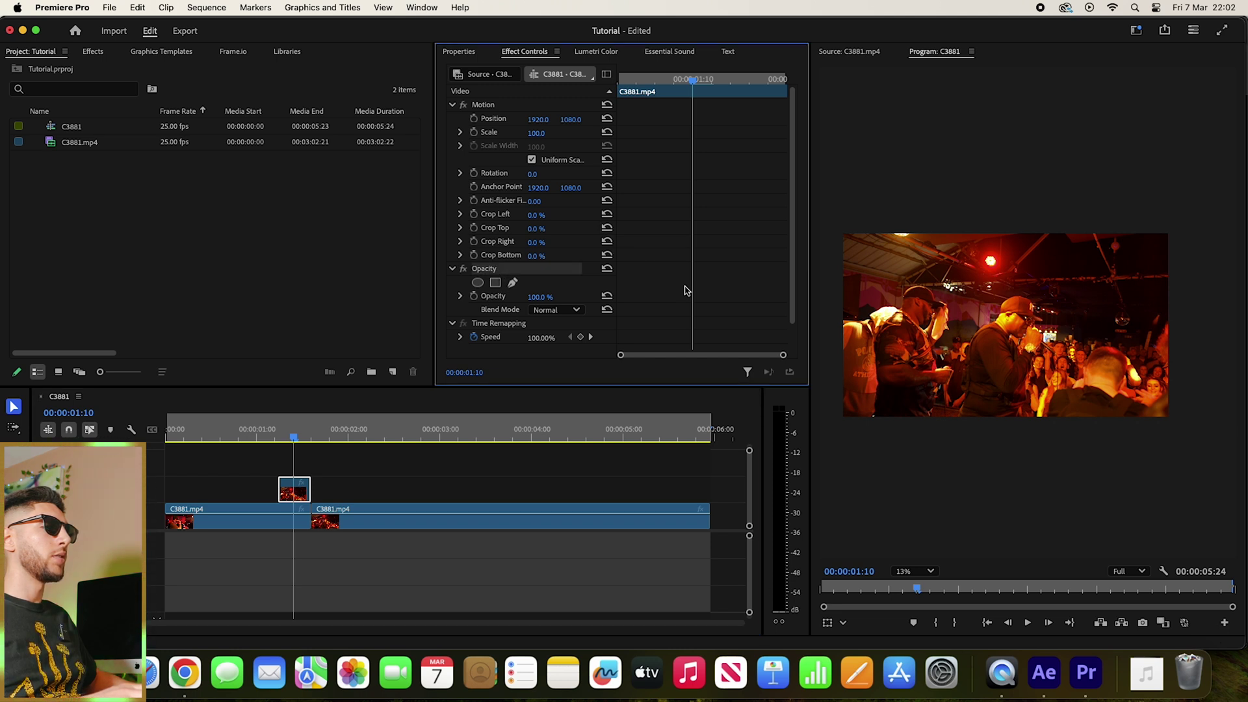
{"action": "scroll", "coordinate": [686, 291], "scroll_direction": "down", "scroll_amount": 2}
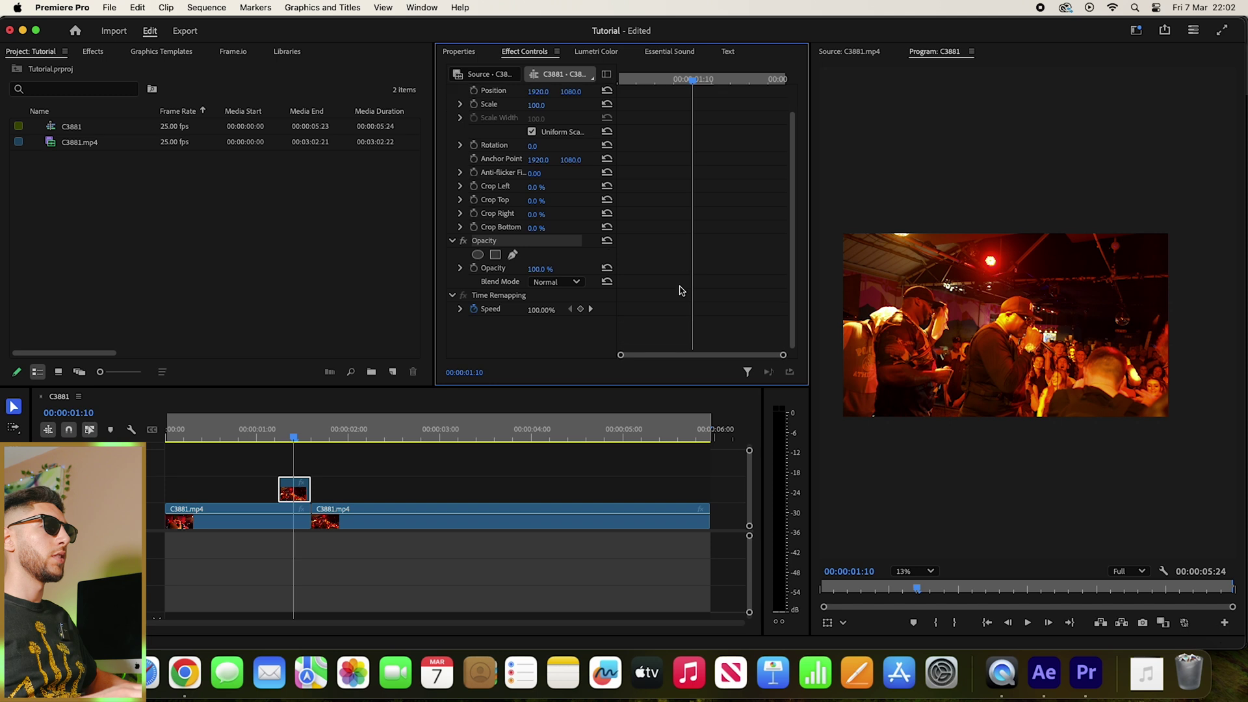
{"action": "left_click", "coordinate": [92, 52]}
{"action": "left_click", "coordinate": [55, 74]}
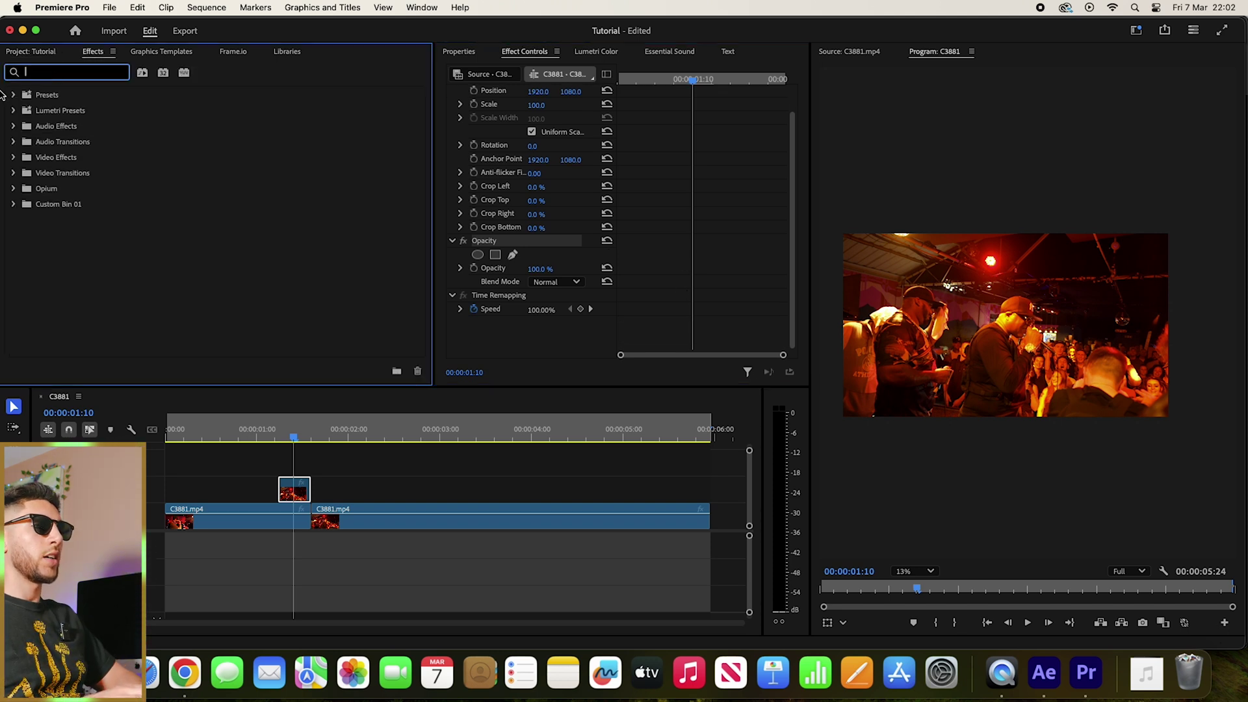
{"action": "type", "text": "transform"}
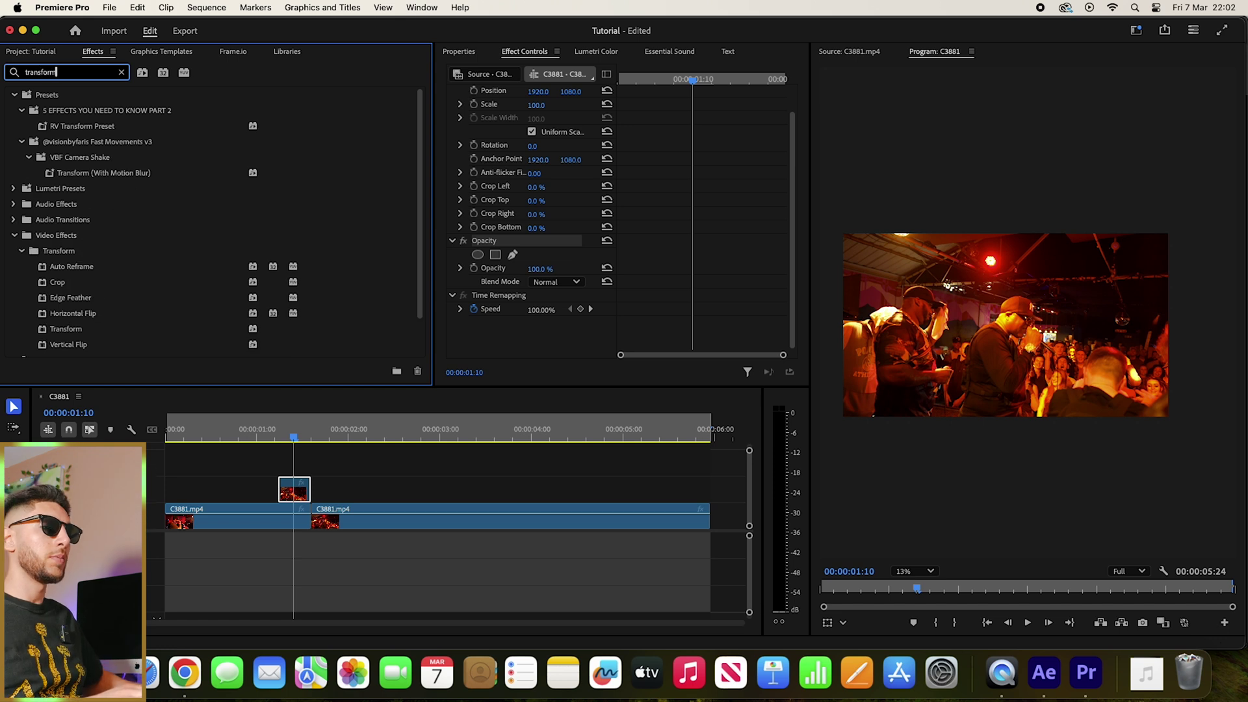
{"action": "scroll", "coordinate": [144, 266], "scroll_direction": "down", "scroll_amount": 2}
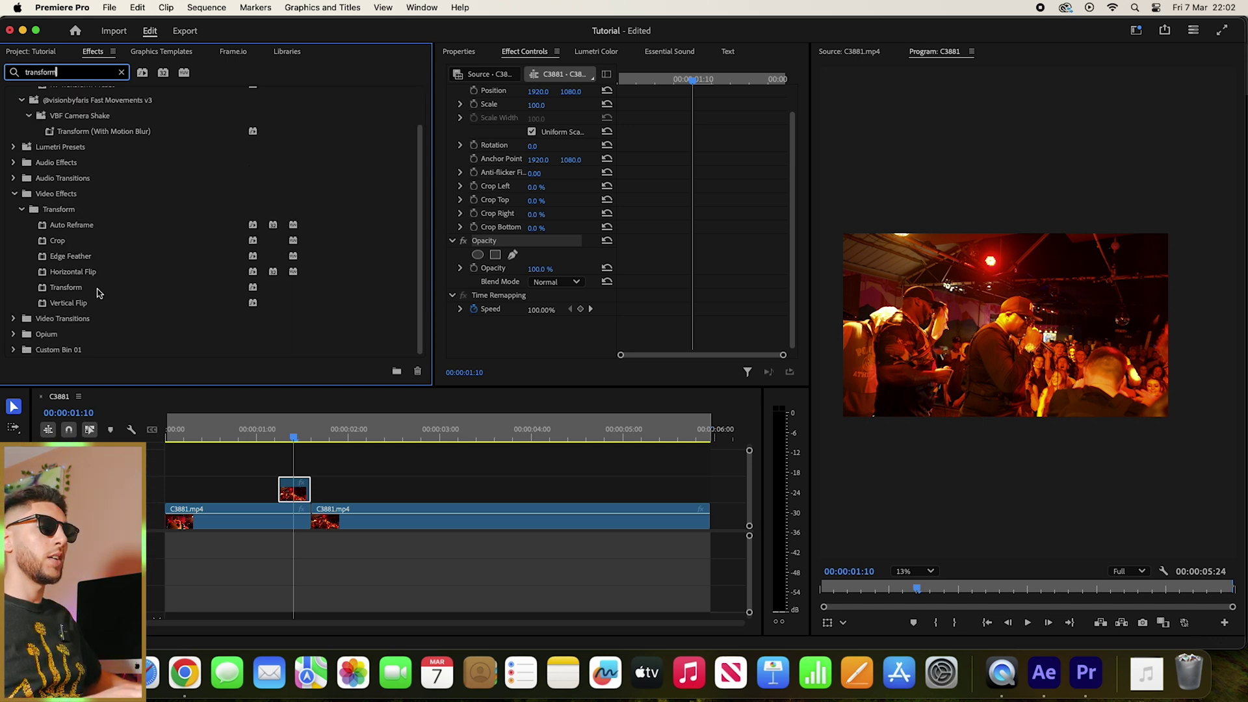
{"action": "left_click_drag", "start_coordinate": [84, 289], "coordinate": [534, 323]}
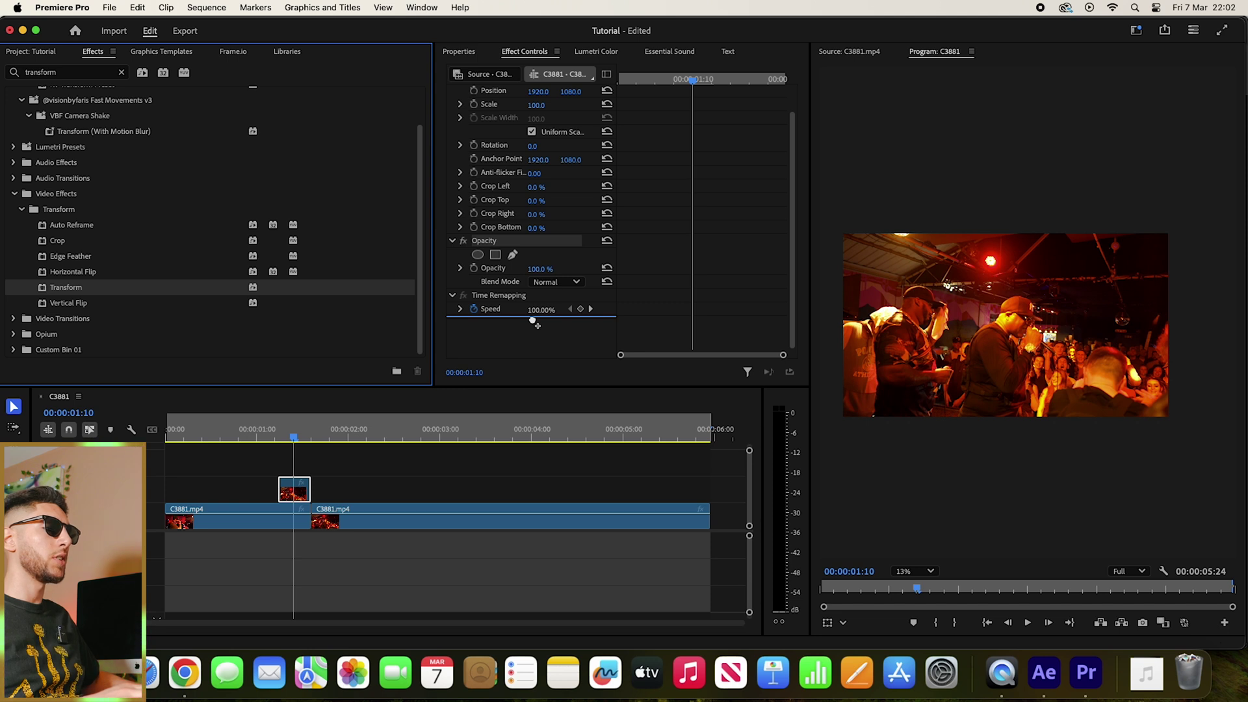
{"action": "left_click_drag", "start_coordinate": [537, 325], "coordinate": [533, 321]}
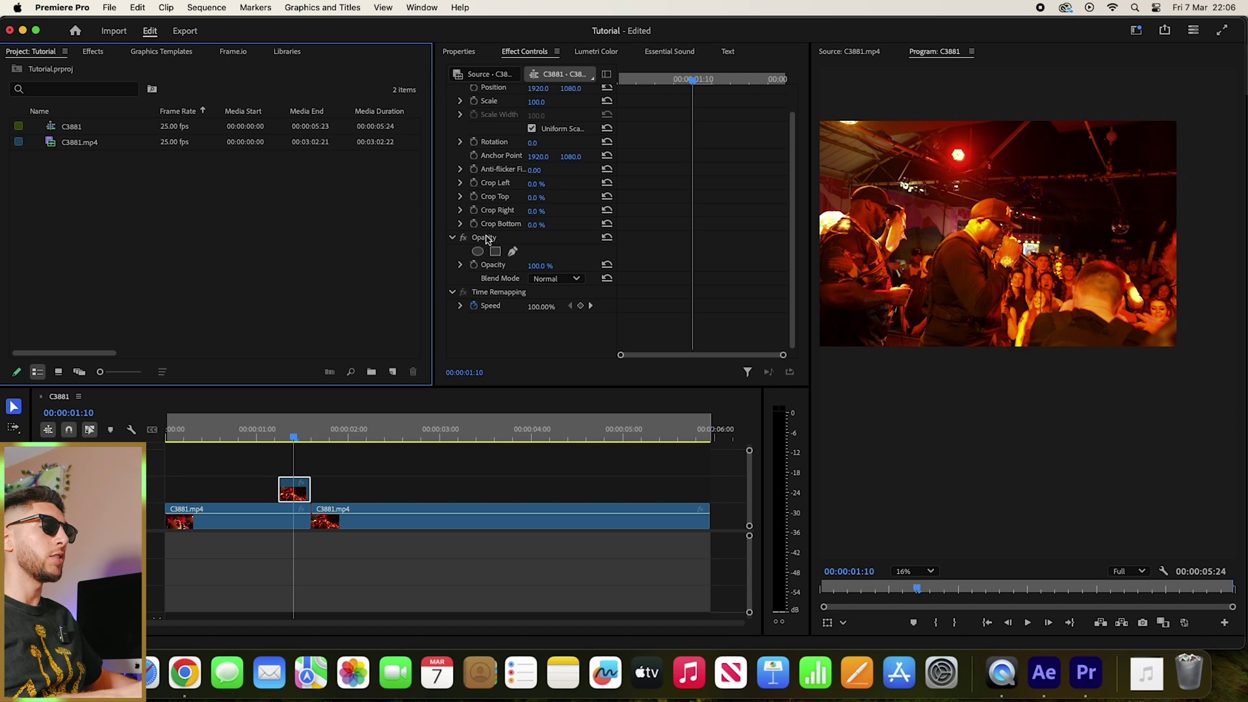
Step: Start a pen mask on the freeze-frame's Opacity, placing points along the capped performer
{"action": "left_click", "coordinate": [487, 239]}
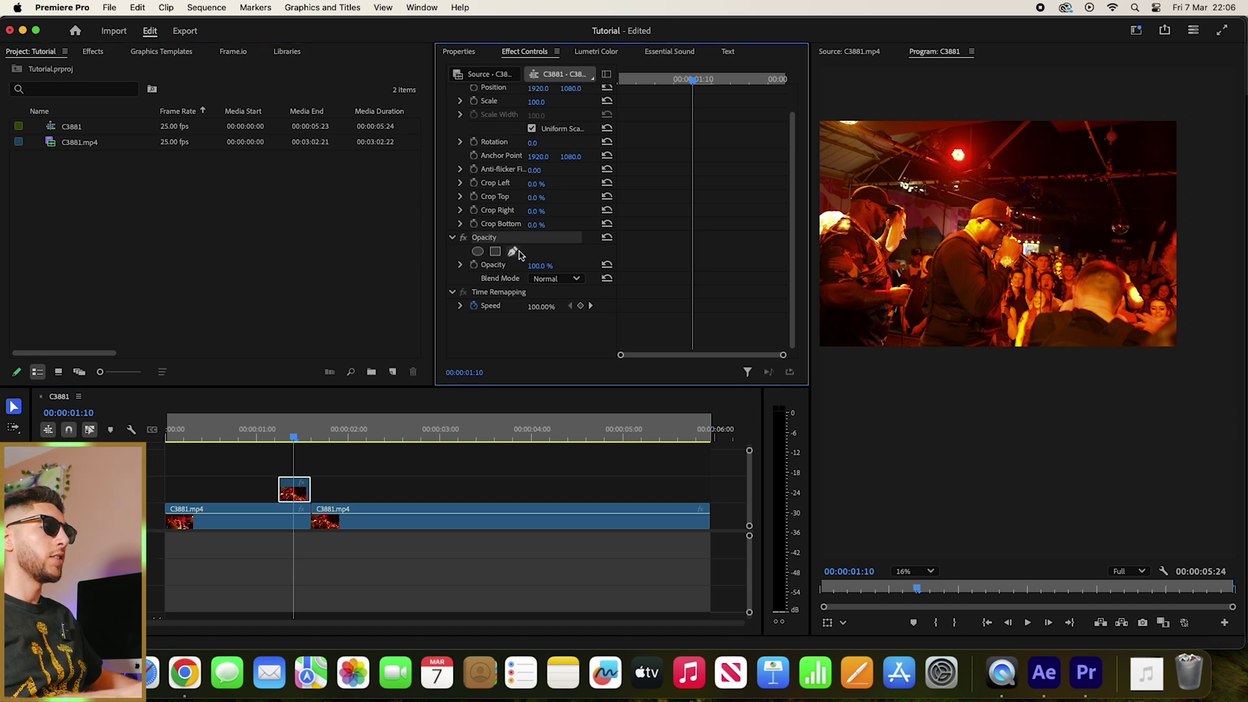
{"action": "left_click", "coordinate": [513, 252]}
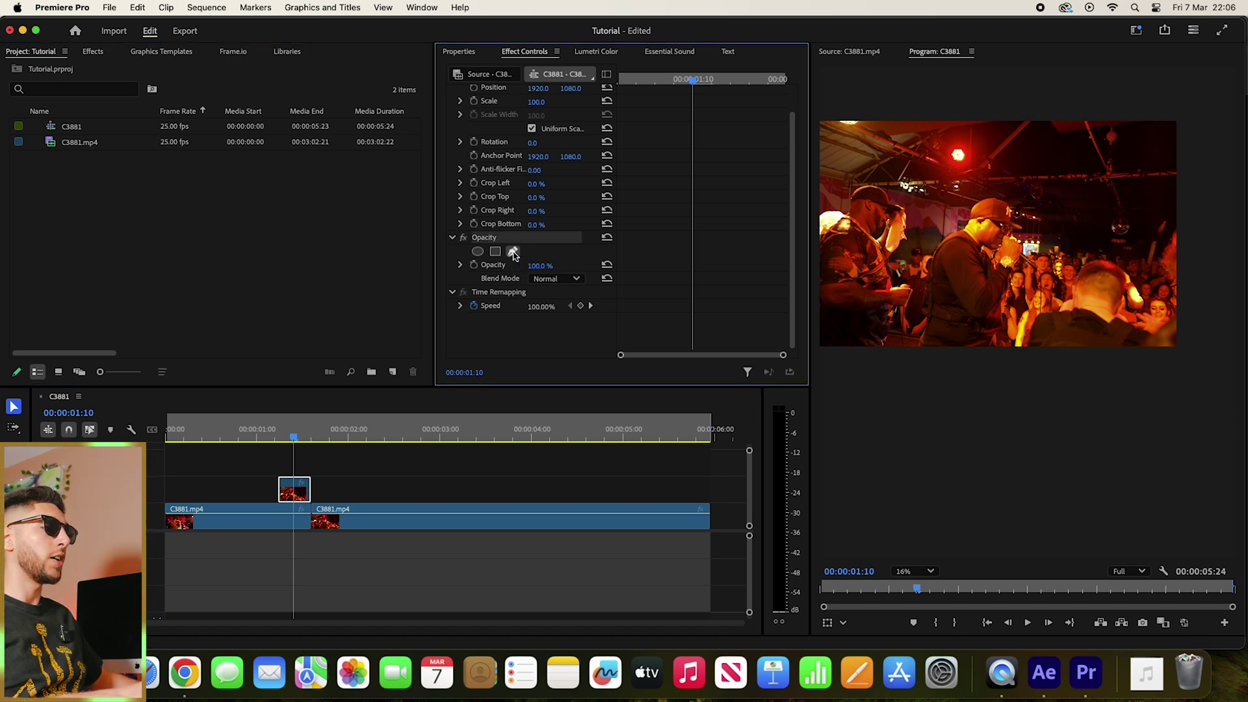
{"action": "scroll", "coordinate": [980, 323], "scroll_direction": "up", "scroll_amount": 6}
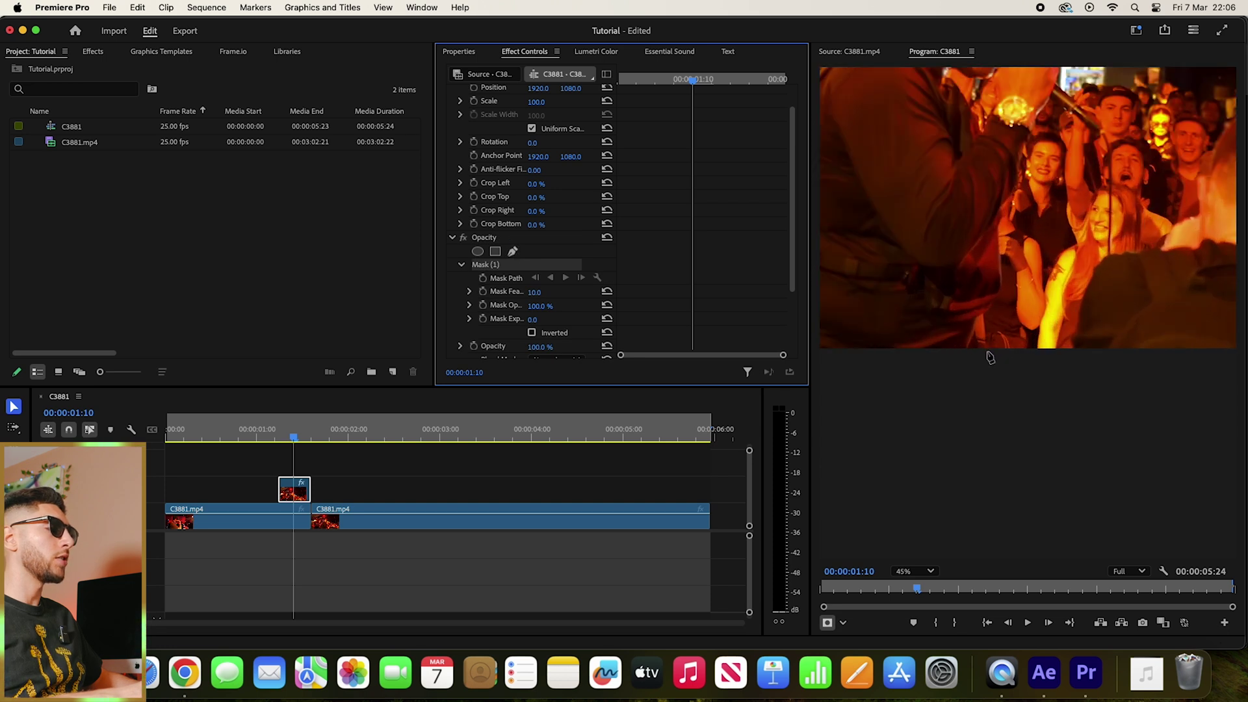
{"action": "scroll", "coordinate": [987, 344], "scroll_direction": "up", "scroll_amount": 3}
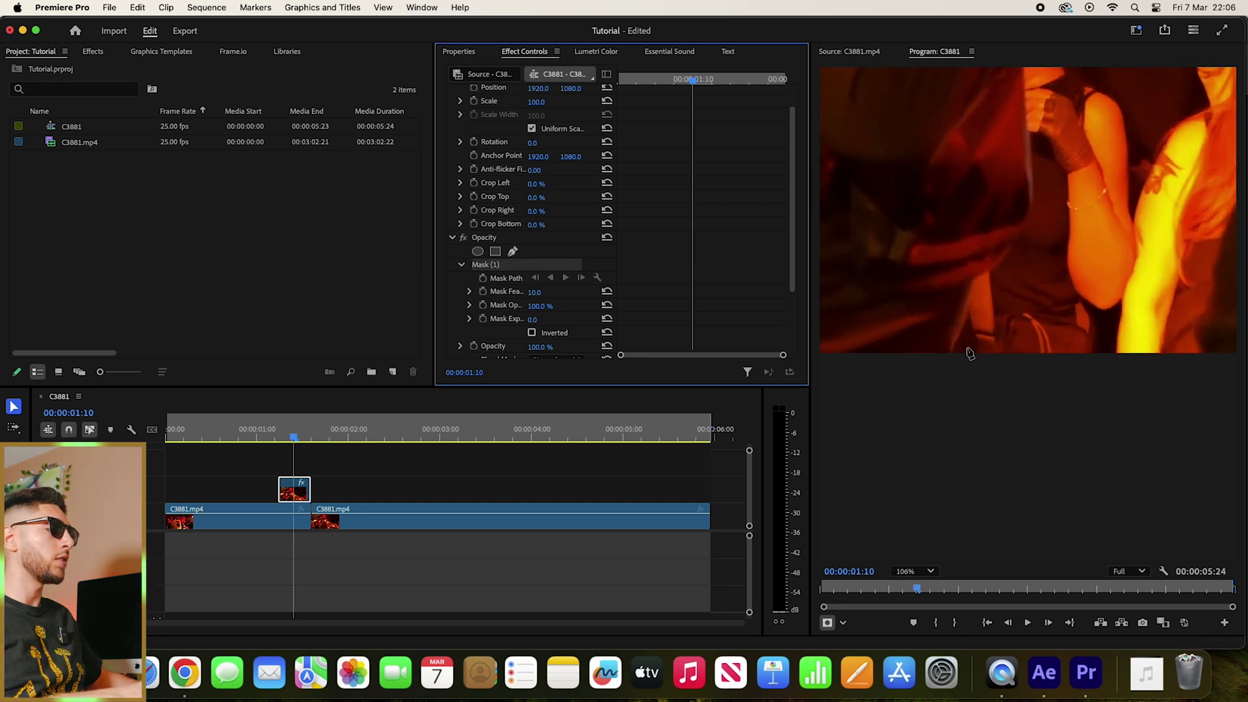
{"action": "left_click", "coordinate": [972, 383]}
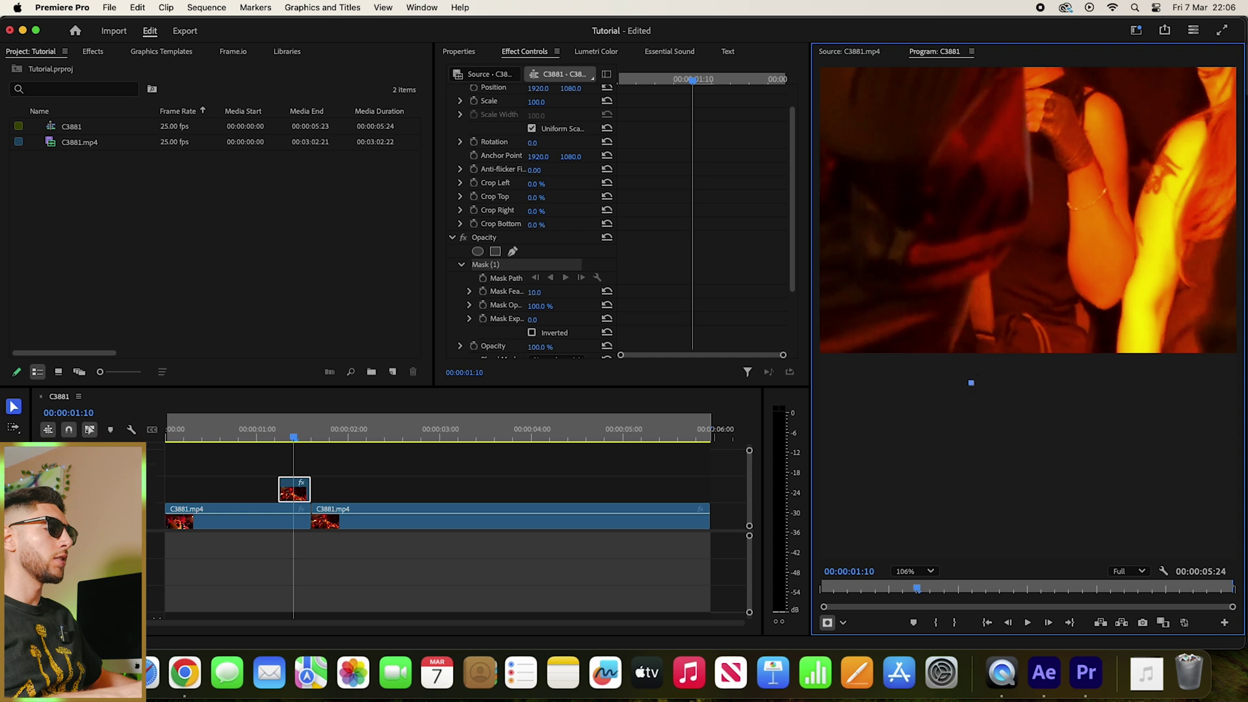
{"action": "left_click", "coordinate": [970, 292]}
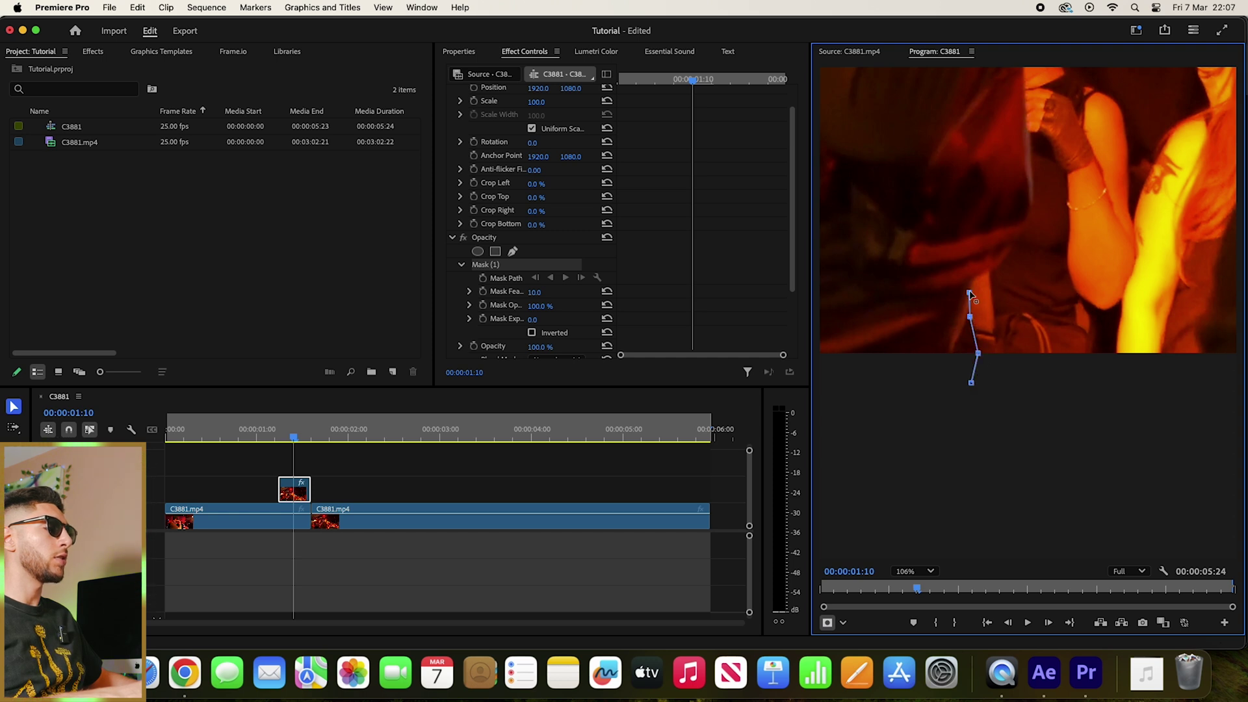
{"action": "left_click", "coordinate": [1024, 235]}
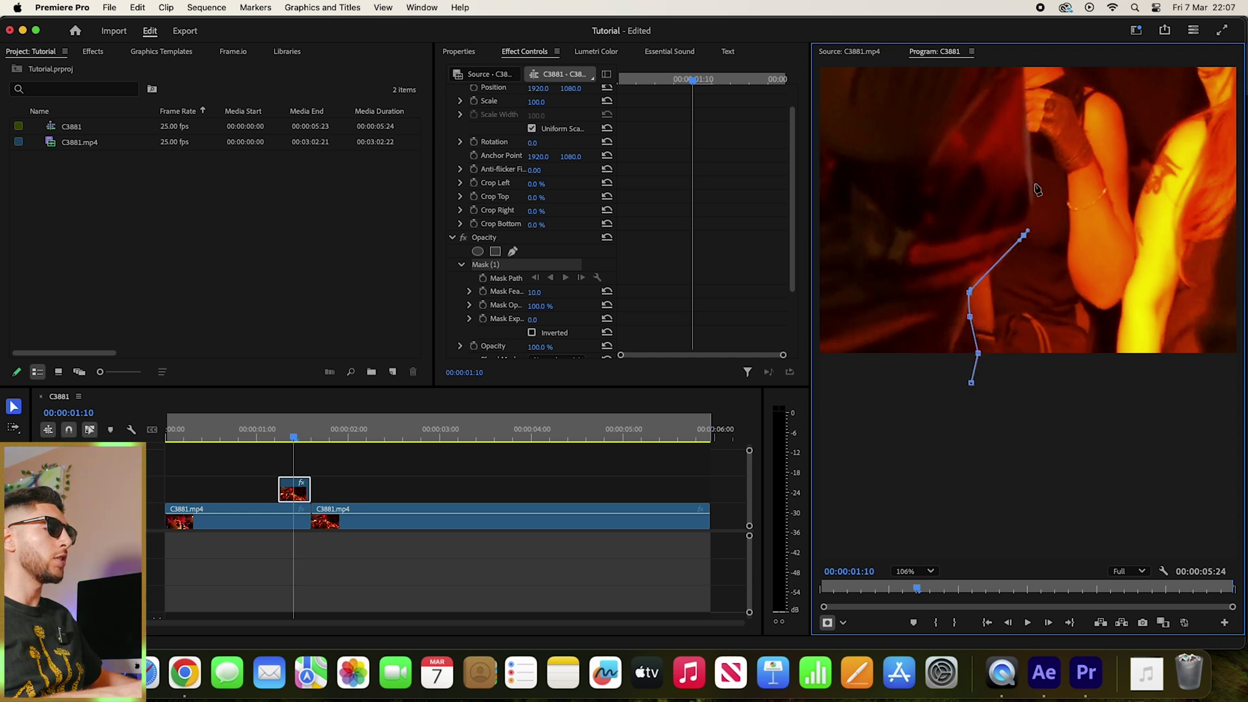
Step: Step back one frame, reselect the mask, and reposition the Program monitor view to review it
{"action": "key", "text": "Left"}
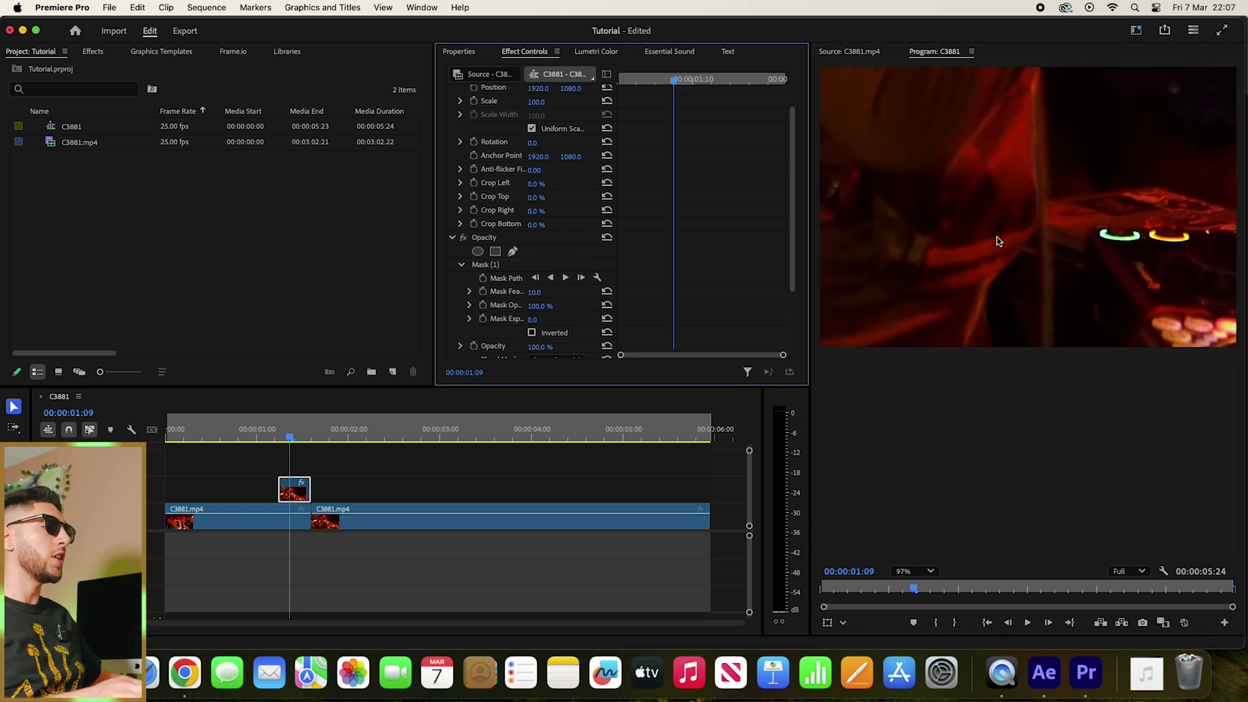
{"action": "scroll", "coordinate": [997, 247], "scroll_direction": "down", "scroll_amount": 6}
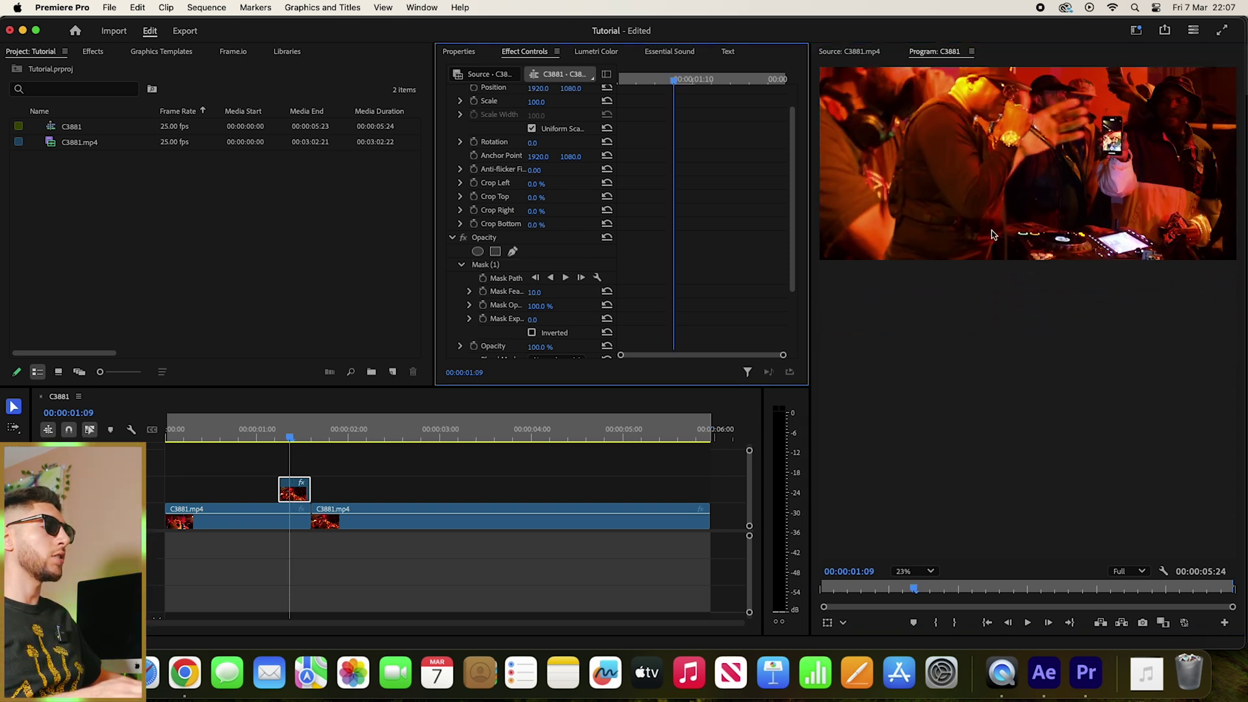
{"action": "scroll", "coordinate": [993, 235], "scroll_direction": "down", "scroll_amount": 1}
{"action": "left_click", "coordinate": [494, 265]}
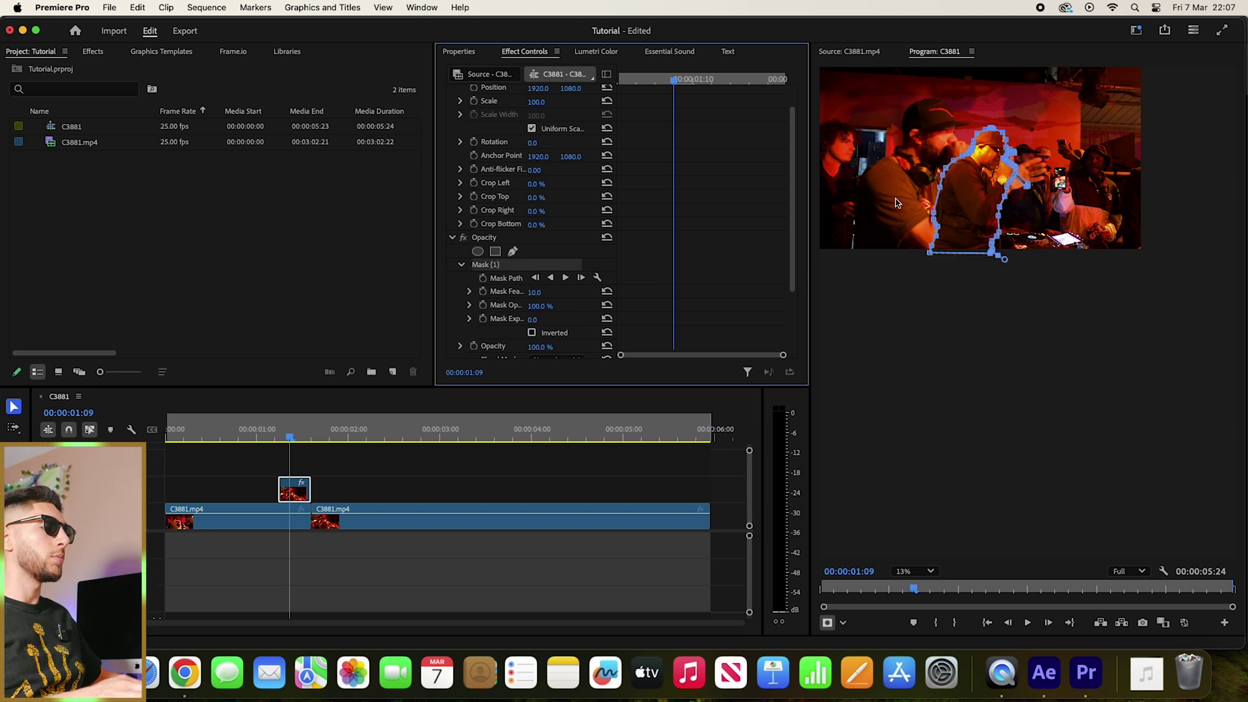
{"action": "left_click_drag", "start_coordinate": [940, 335], "coordinate": [969, 463]}
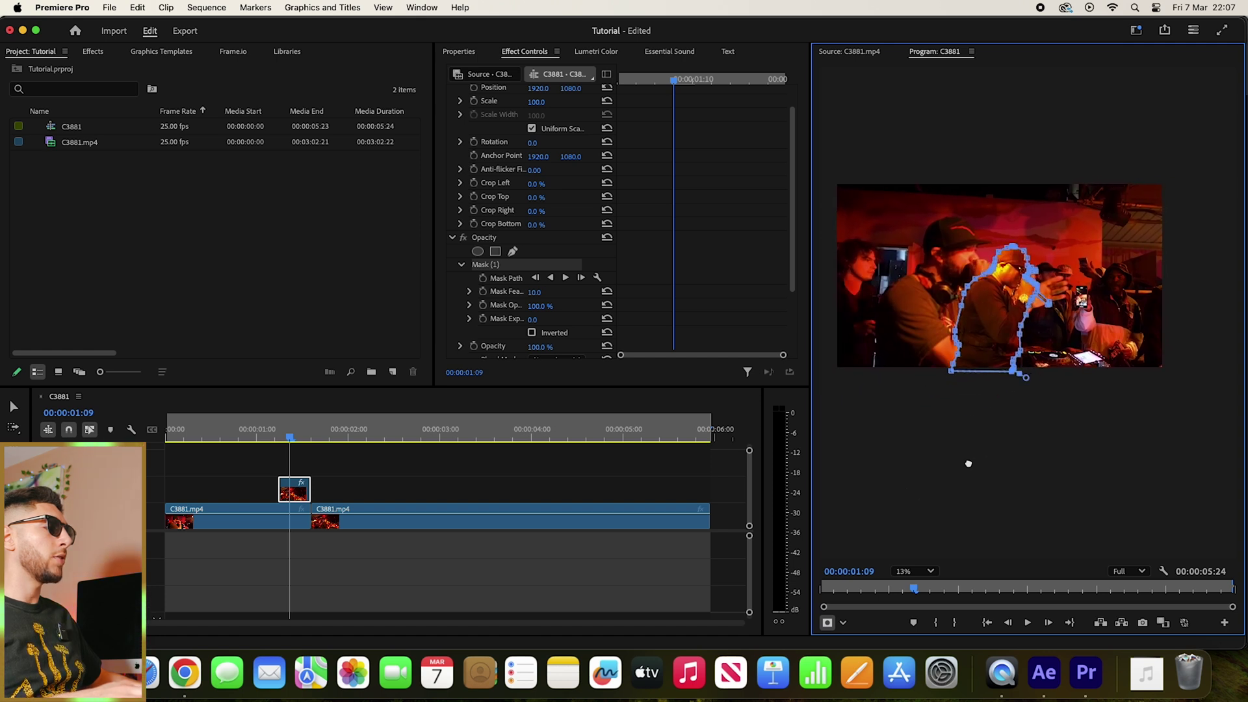
{"action": "scroll", "coordinate": [981, 414], "scroll_direction": "up", "scroll_amount": 3}
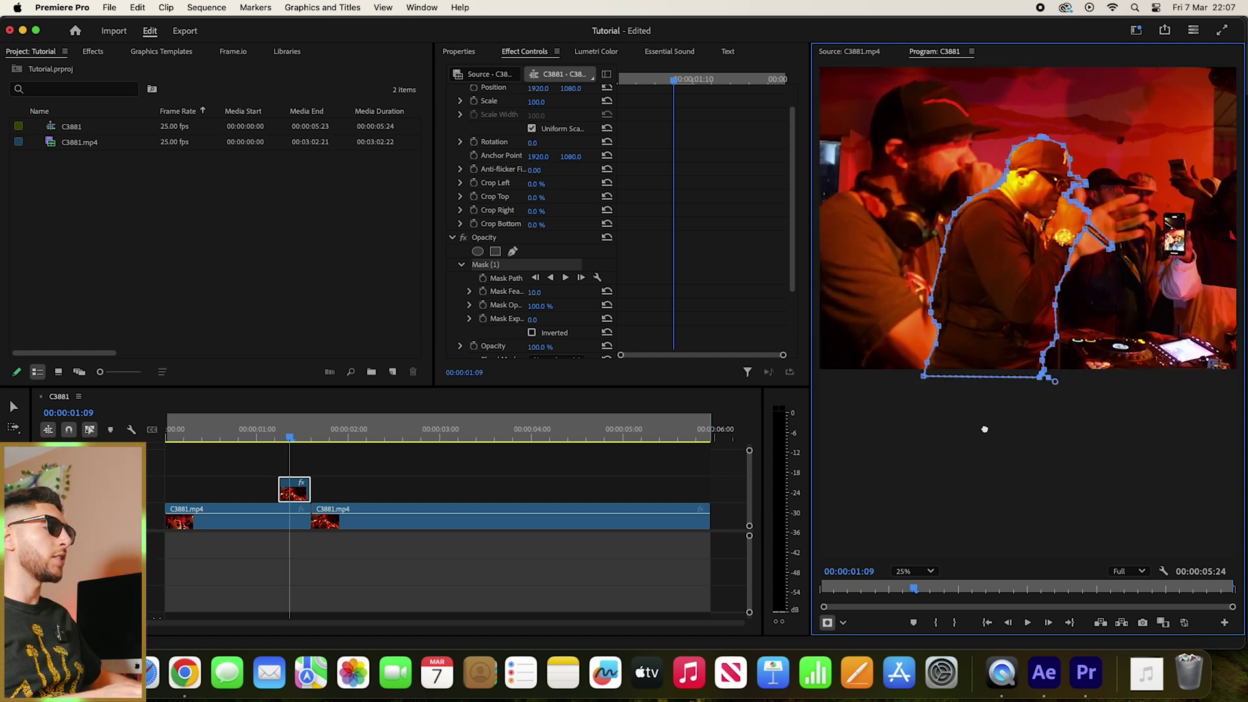
{"action": "scroll", "coordinate": [985, 429], "scroll_direction": "down", "scroll_amount": 3}
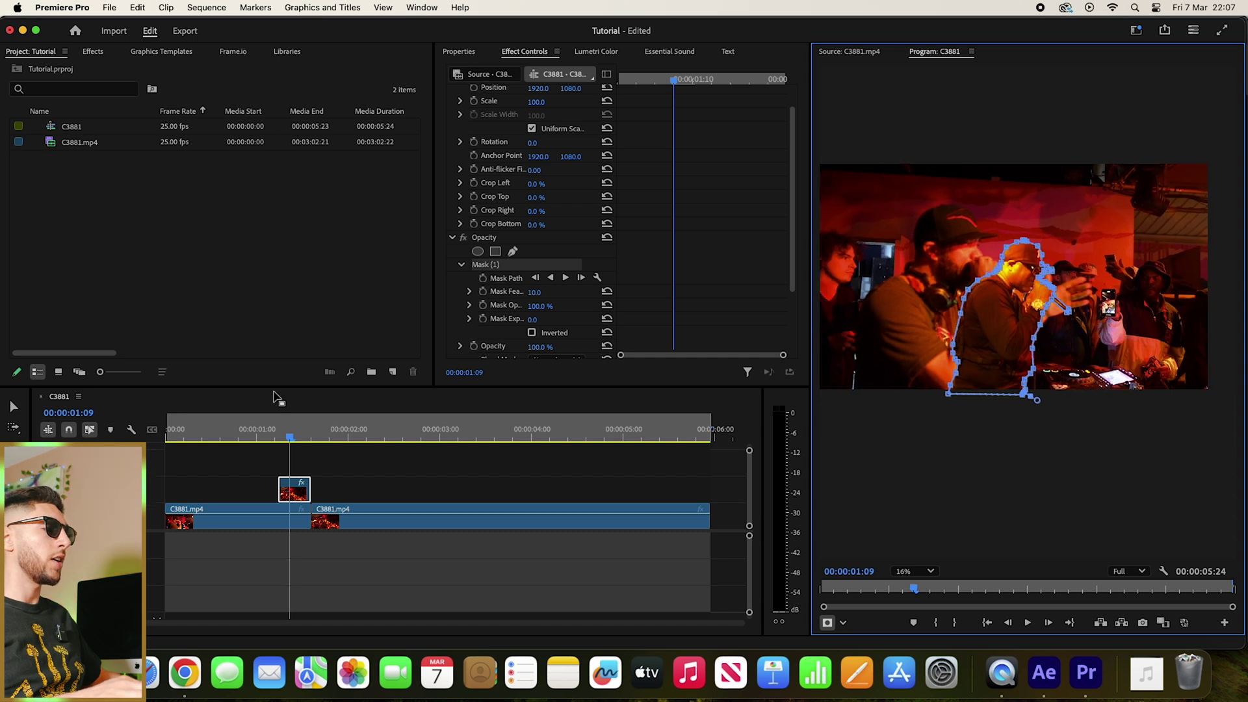
Step: Play and scrub the overlay section before the cut, then select the V2 freeze-frame clip
{"action": "left_click", "coordinate": [264, 435]}
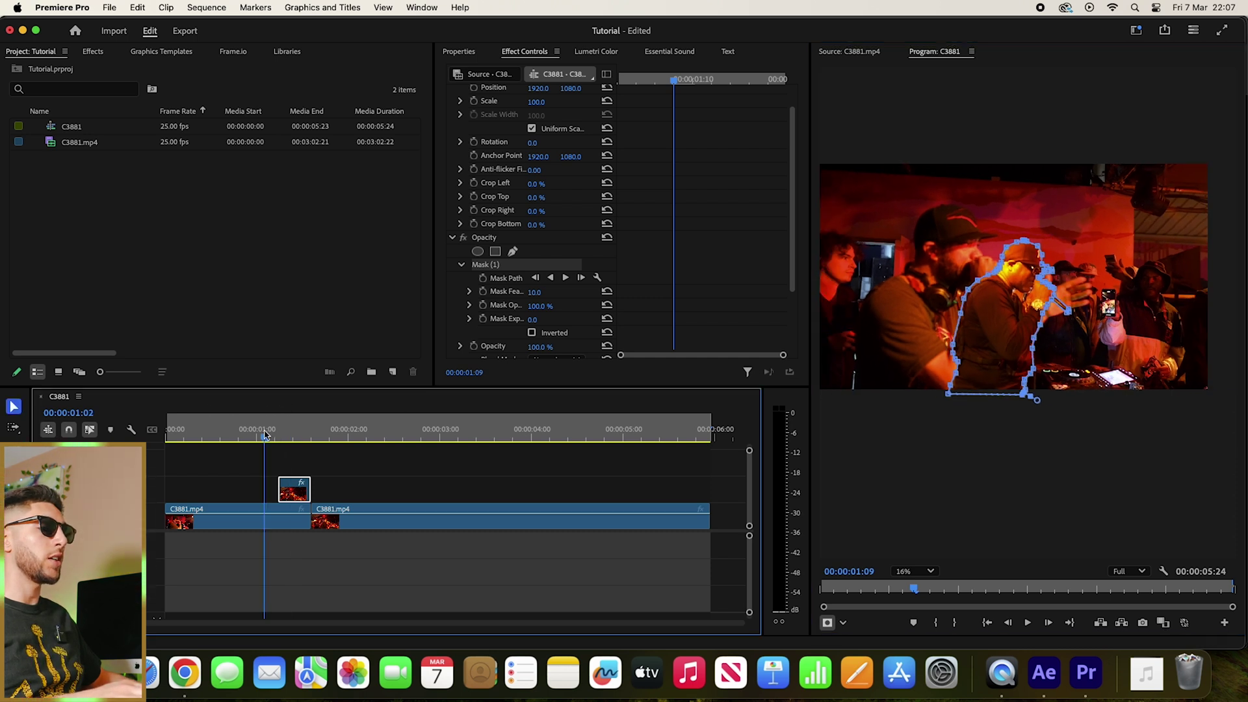
{"action": "left_click", "coordinate": [311, 465]}
{"action": "key", "text": "space"}
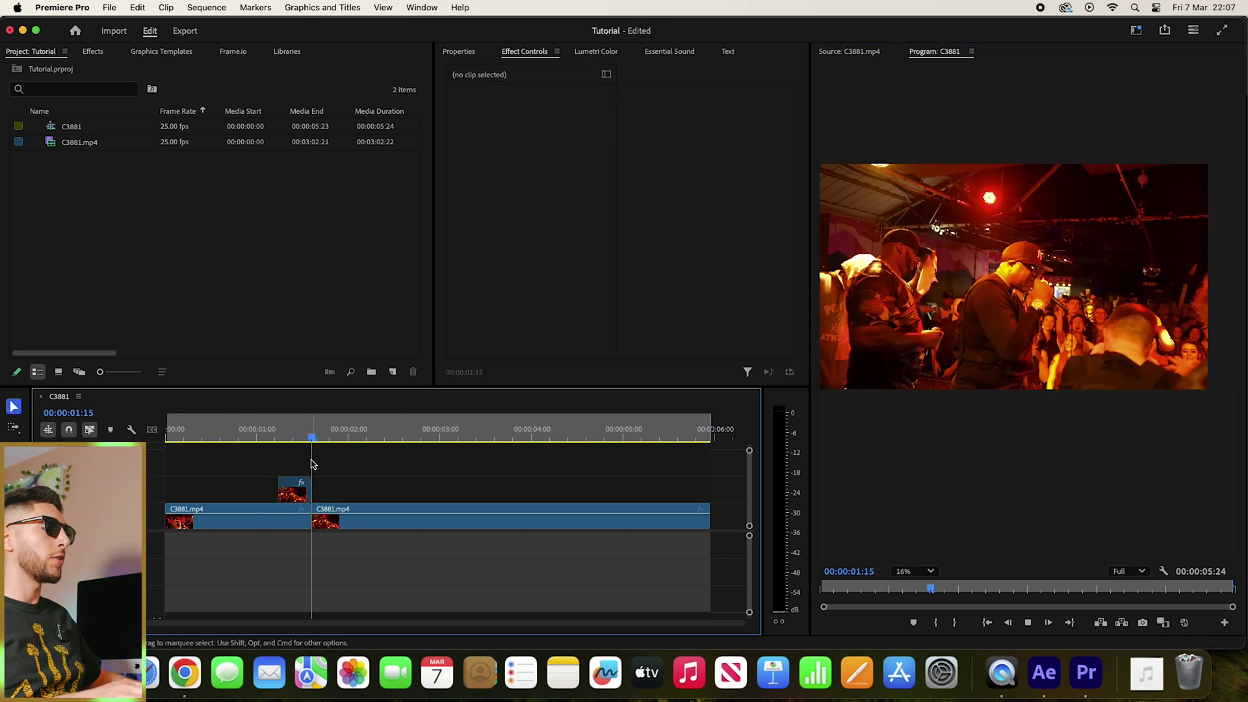
{"action": "key", "text": "space"}
{"action": "mouse_move", "coordinate": [286, 436]}
{"action": "left_mouse_down"}
{"action": "mouse_move", "coordinate": [334, 436]}
{"action": "mouse_move", "coordinate": [263, 439]}
{"action": "mouse_move", "coordinate": [294, 437]}
{"action": "left_mouse_up"}
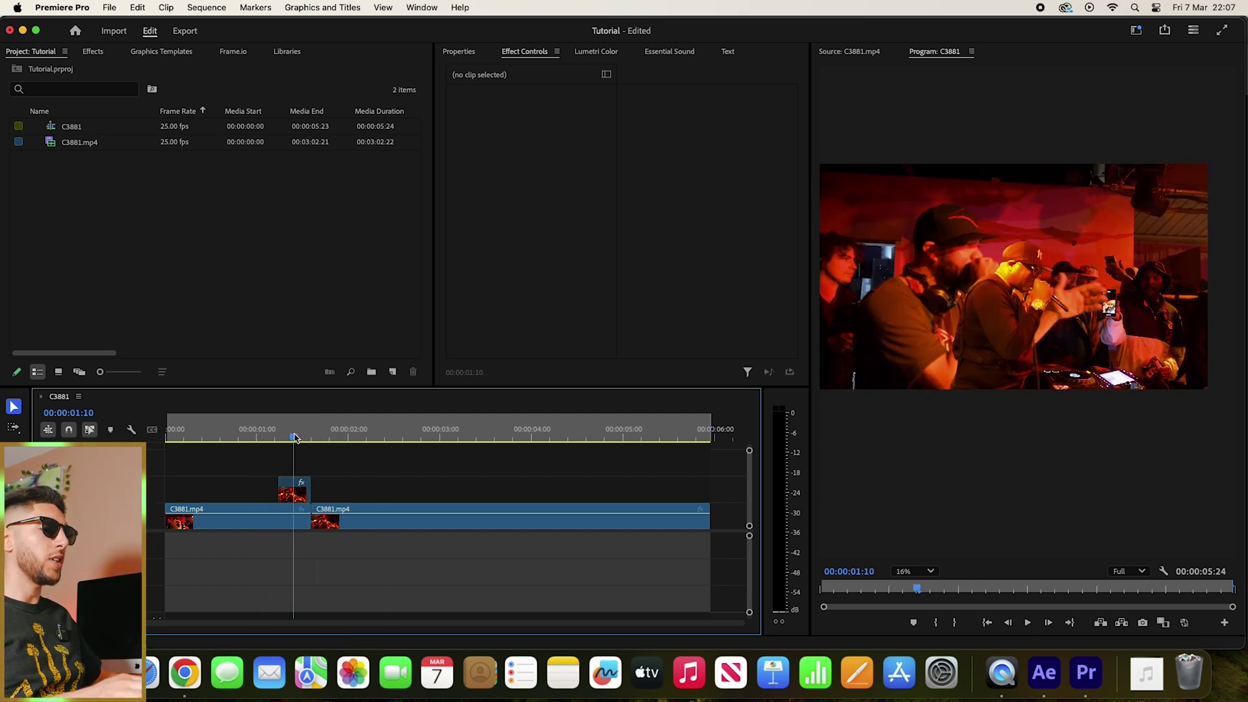
{"action": "left_click", "coordinate": [296, 495]}
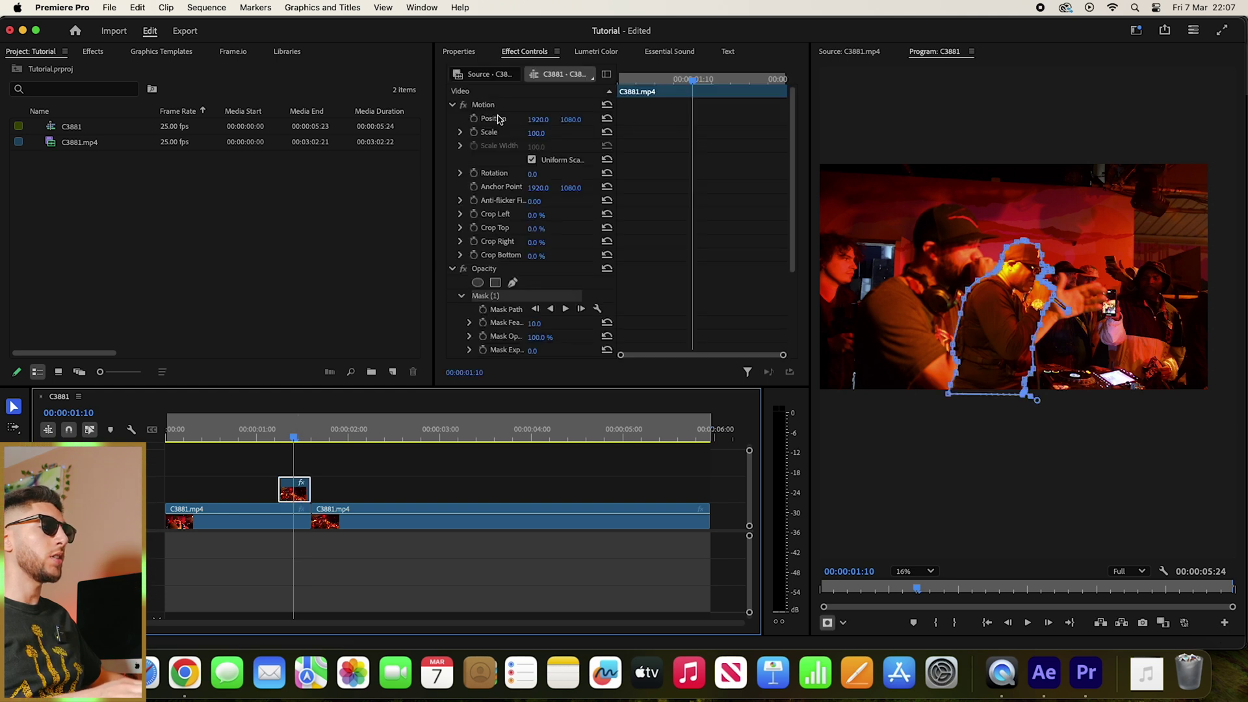
Step: Add two Position keyframes a few frames apart, with the overlay starting lower in the frame
{"action": "left_click", "coordinate": [475, 119]}
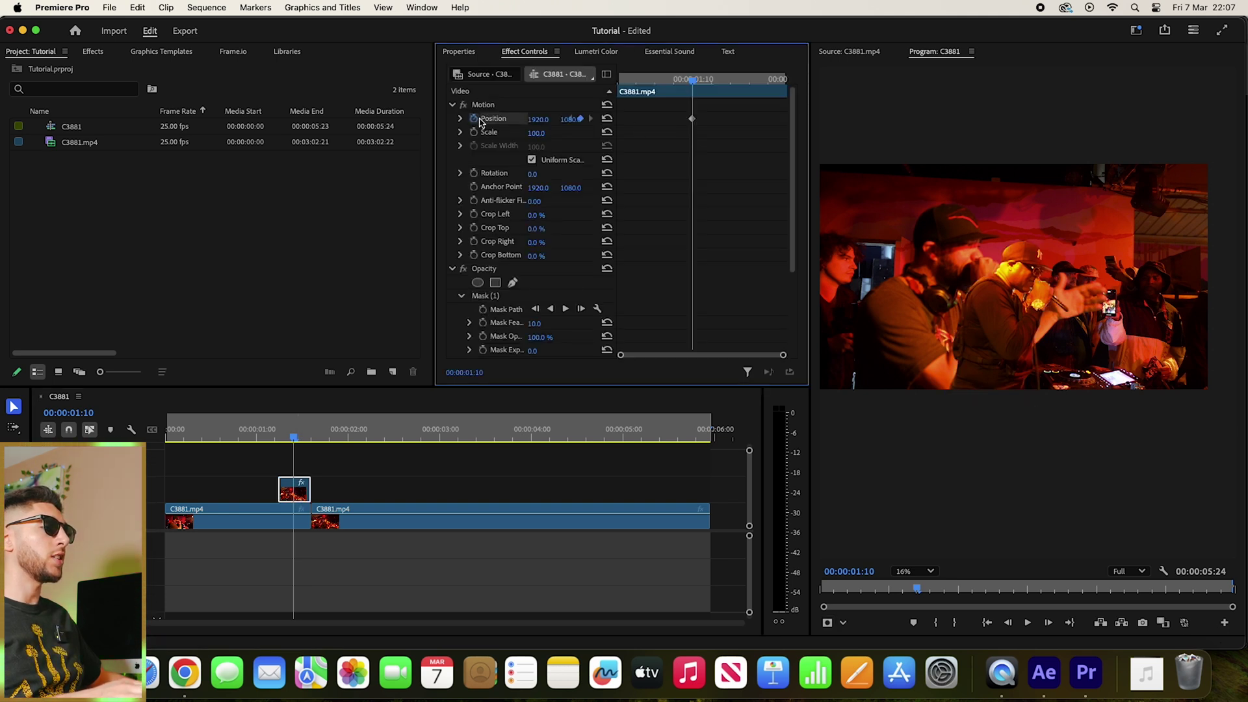
{"action": "left_click_drag", "start_coordinate": [695, 121], "coordinate": [739, 133]}
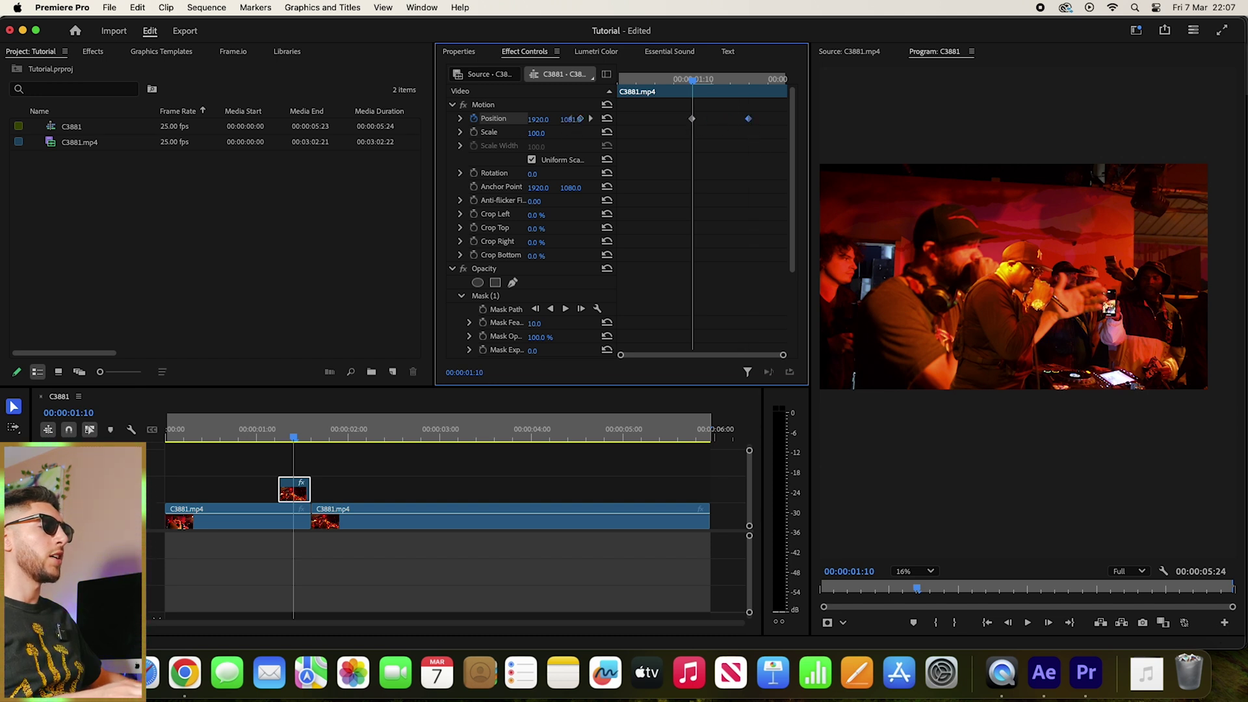
{"action": "left_click_drag", "start_coordinate": [570, 119], "coordinate": [572, 119]}
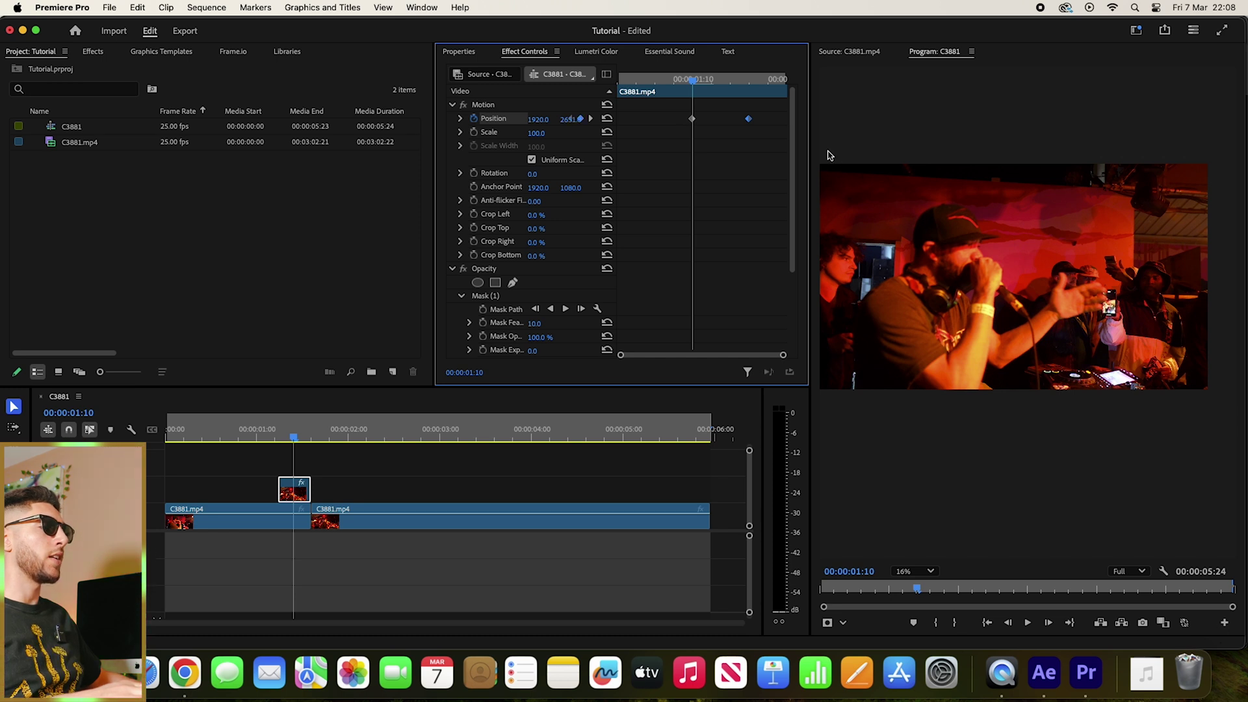
Step: Open the first Position keyframe's interpolation menu several times and dismiss it without changes
{"action": "right_click", "coordinate": [693, 119]}
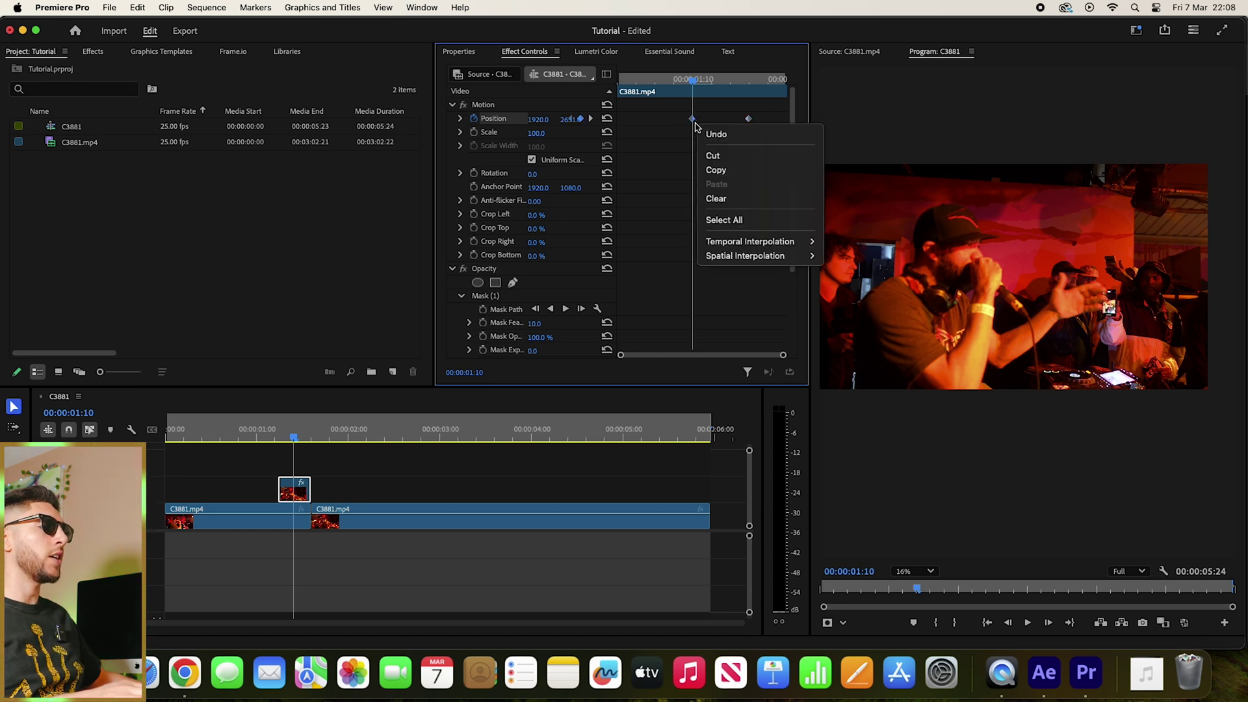
{"action": "mouse_move", "coordinate": [770, 257]}
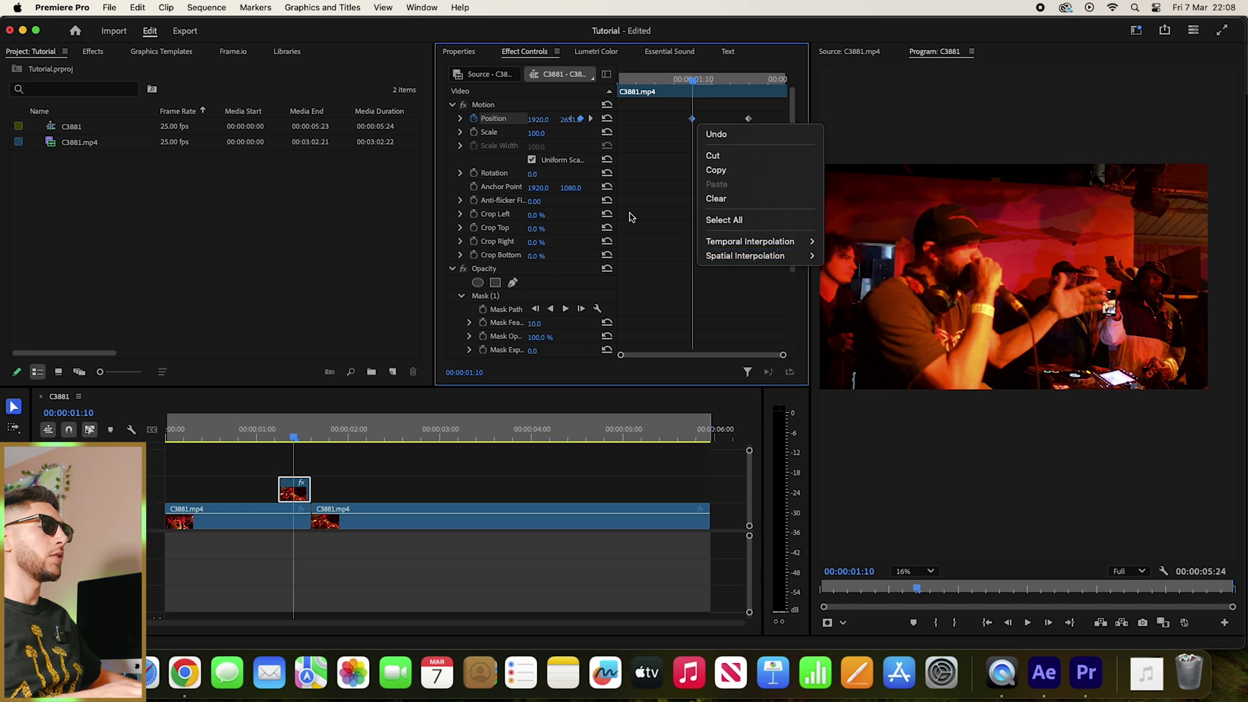
{"action": "left_click", "coordinate": [642, 189]}
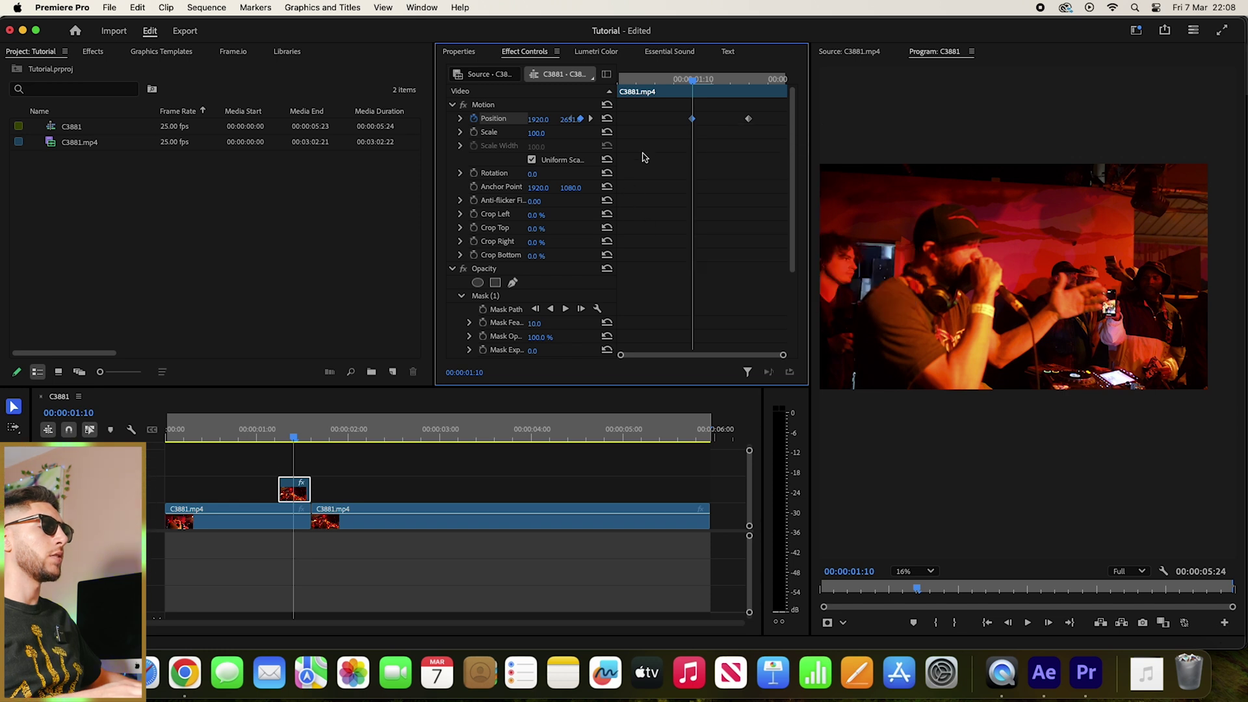
{"action": "right_click", "coordinate": [693, 120]}
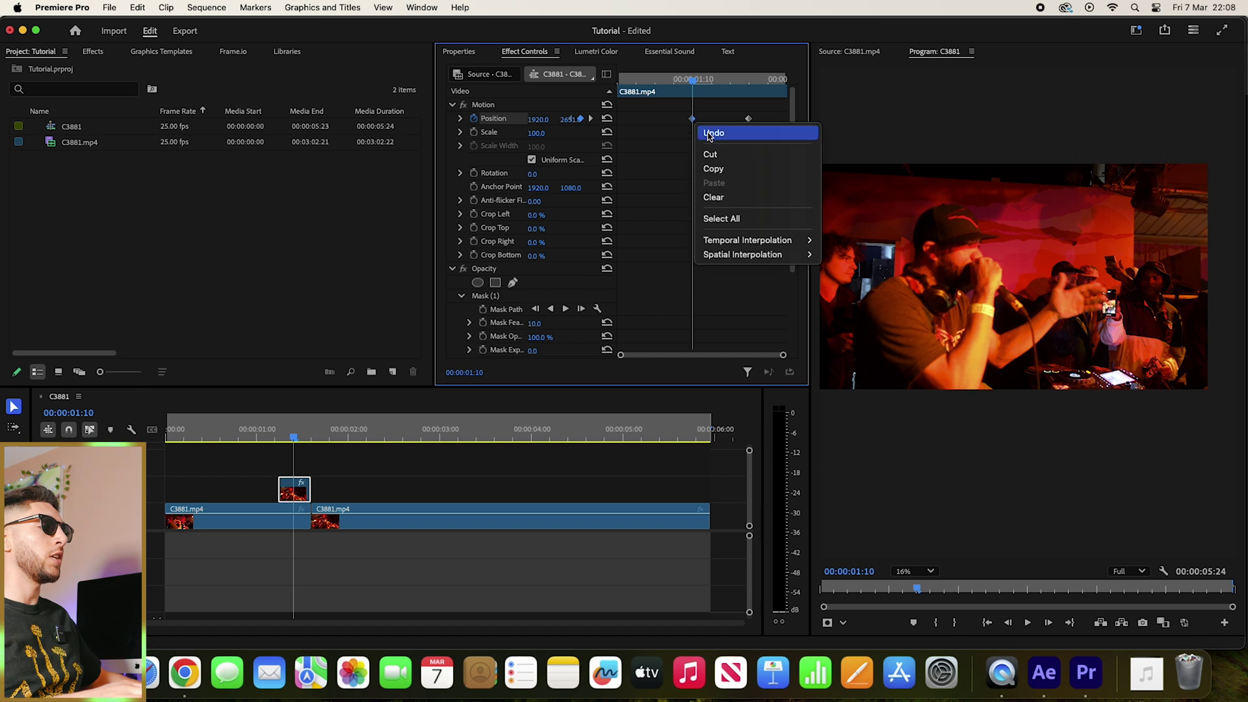
{"action": "mouse_move", "coordinate": [780, 255]}
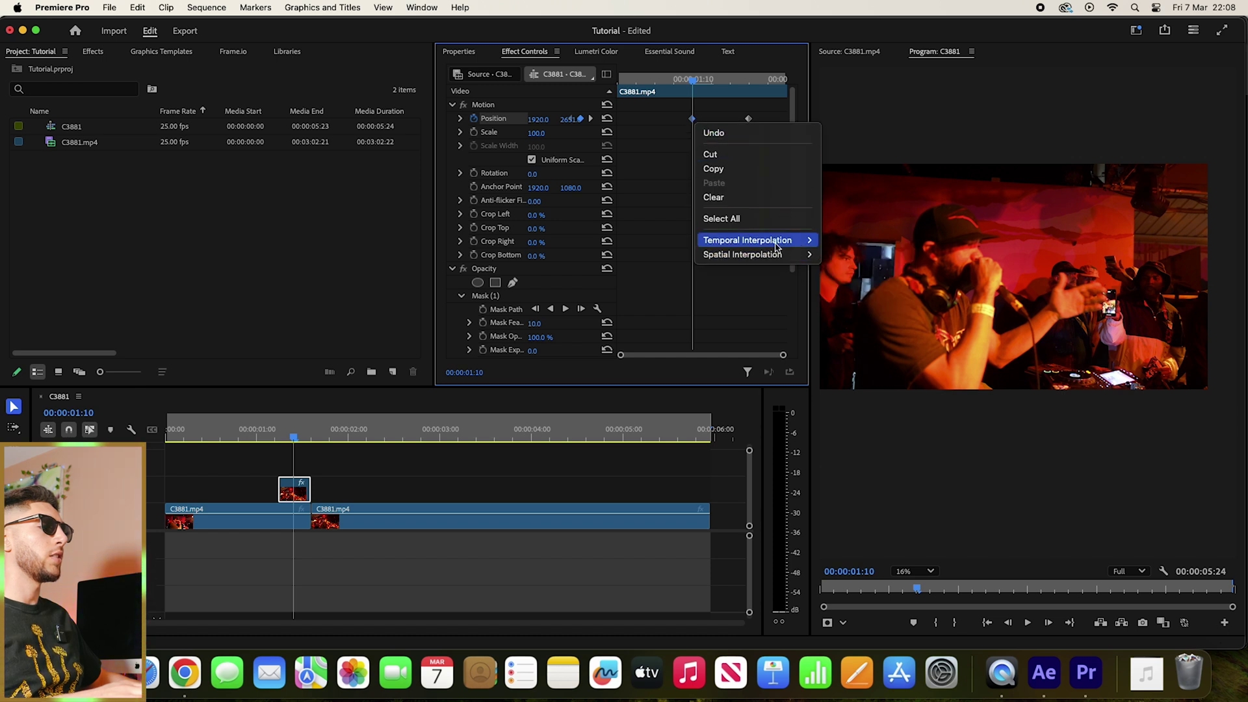
{"action": "left_click", "coordinate": [675, 125]}
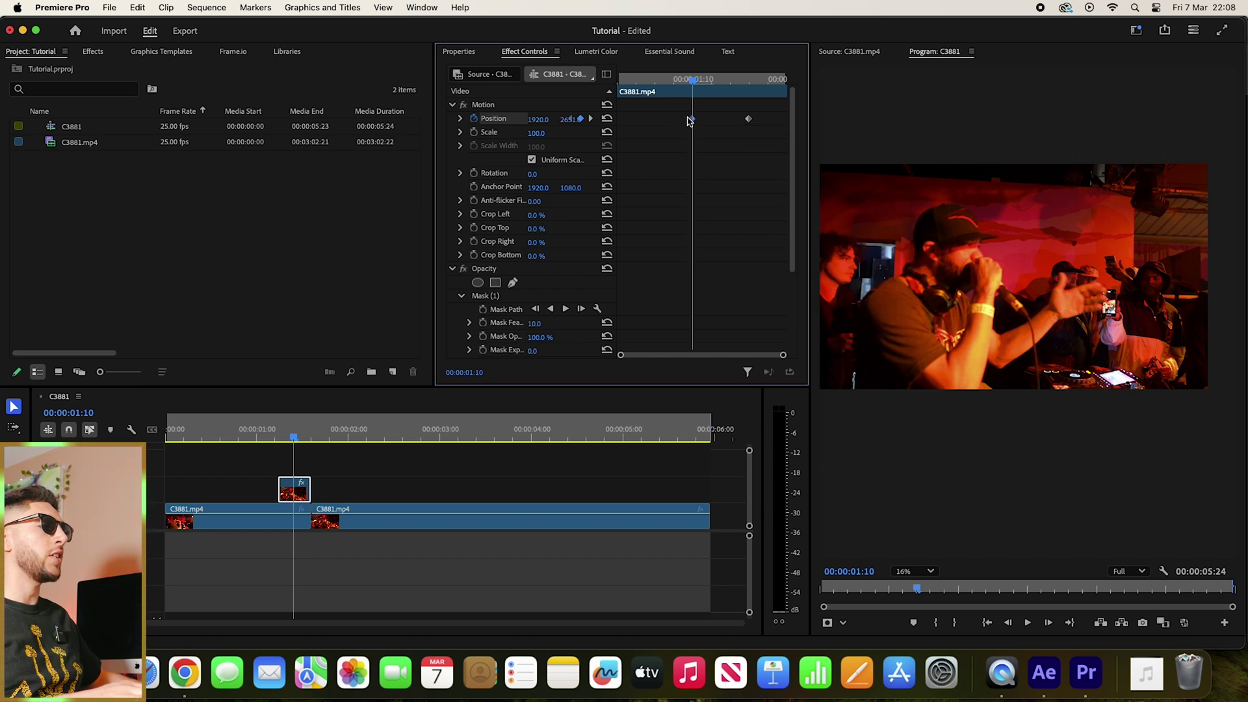
{"action": "right_click", "coordinate": [691, 121]}
{"action": "left_click", "coordinate": [684, 127]}
Step: Set Temporal Interpolation to Ease Out on the first Position keyframe and Ease on the second
{"action": "right_click", "coordinate": [693, 122]}
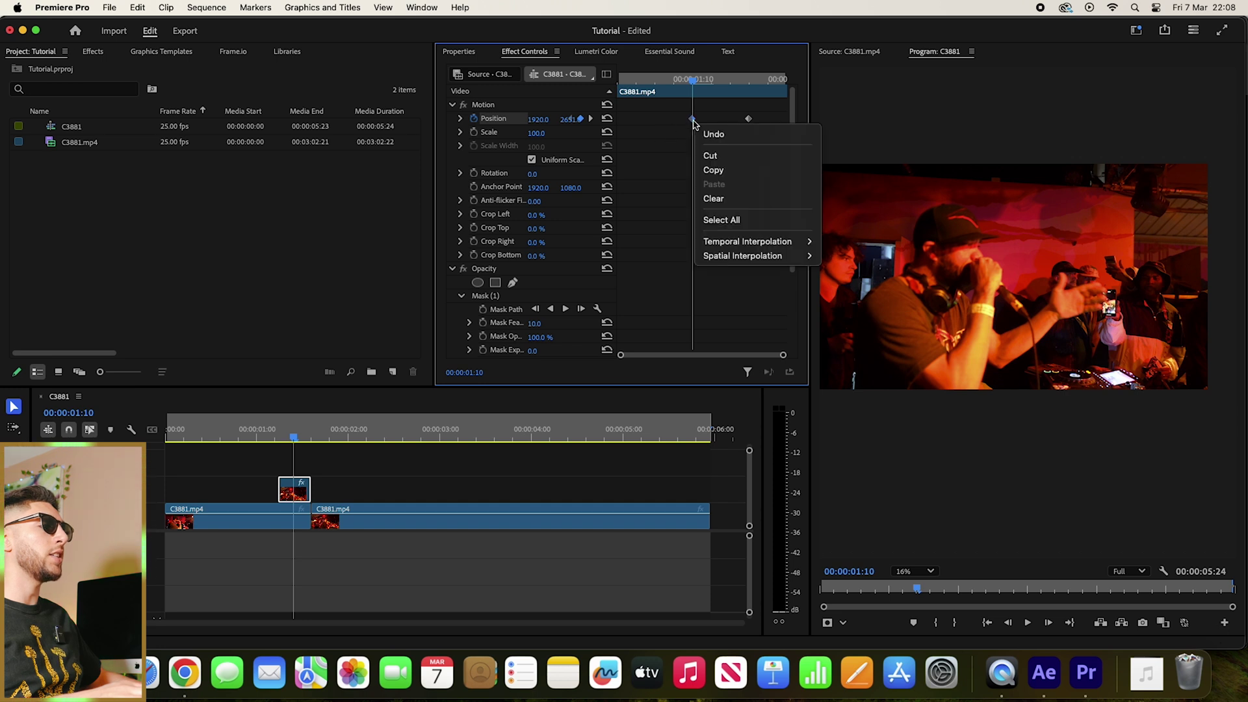
{"action": "mouse_move", "coordinate": [780, 241]}
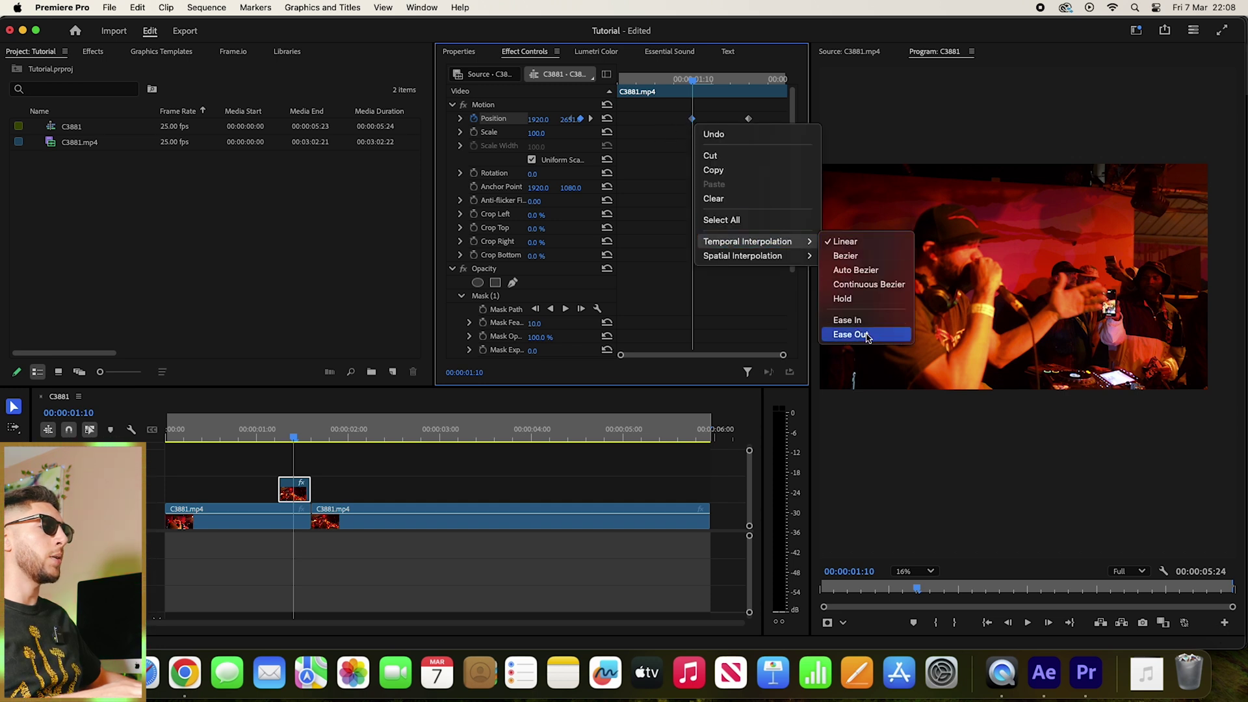
{"action": "left_click", "coordinate": [865, 334]}
{"action": "right_click", "coordinate": [748, 119]}
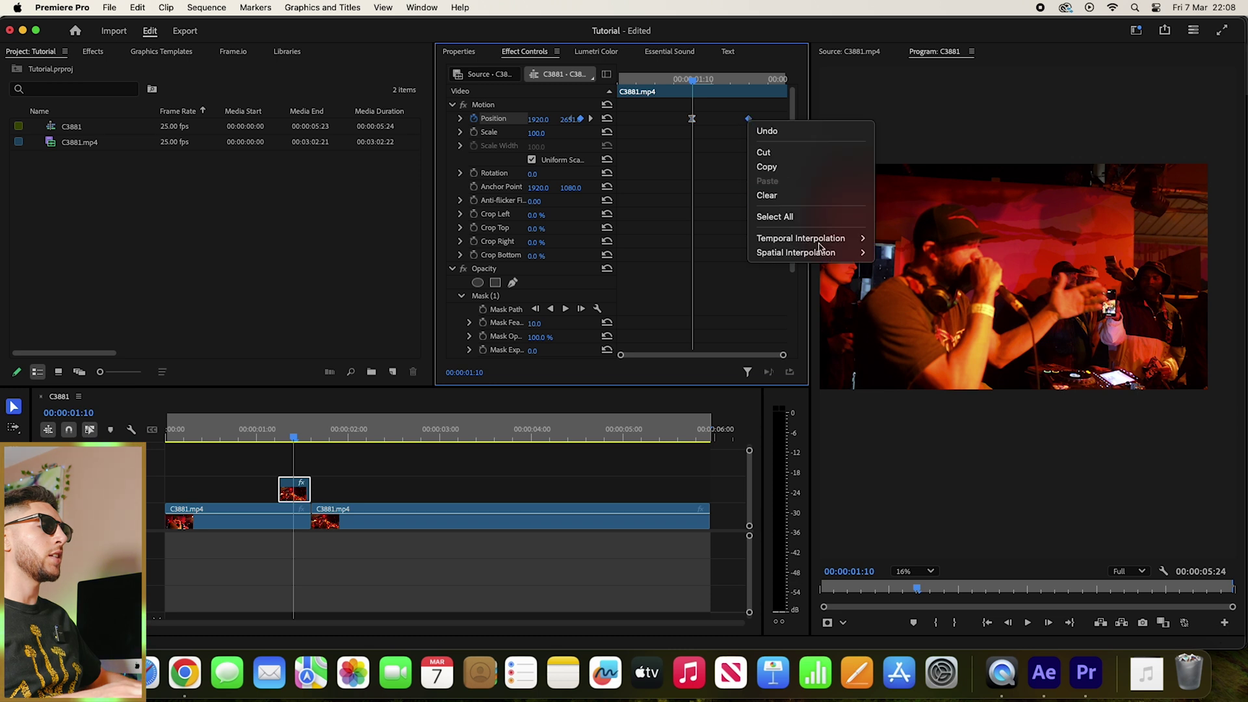
{"action": "mouse_move", "coordinate": [855, 236]}
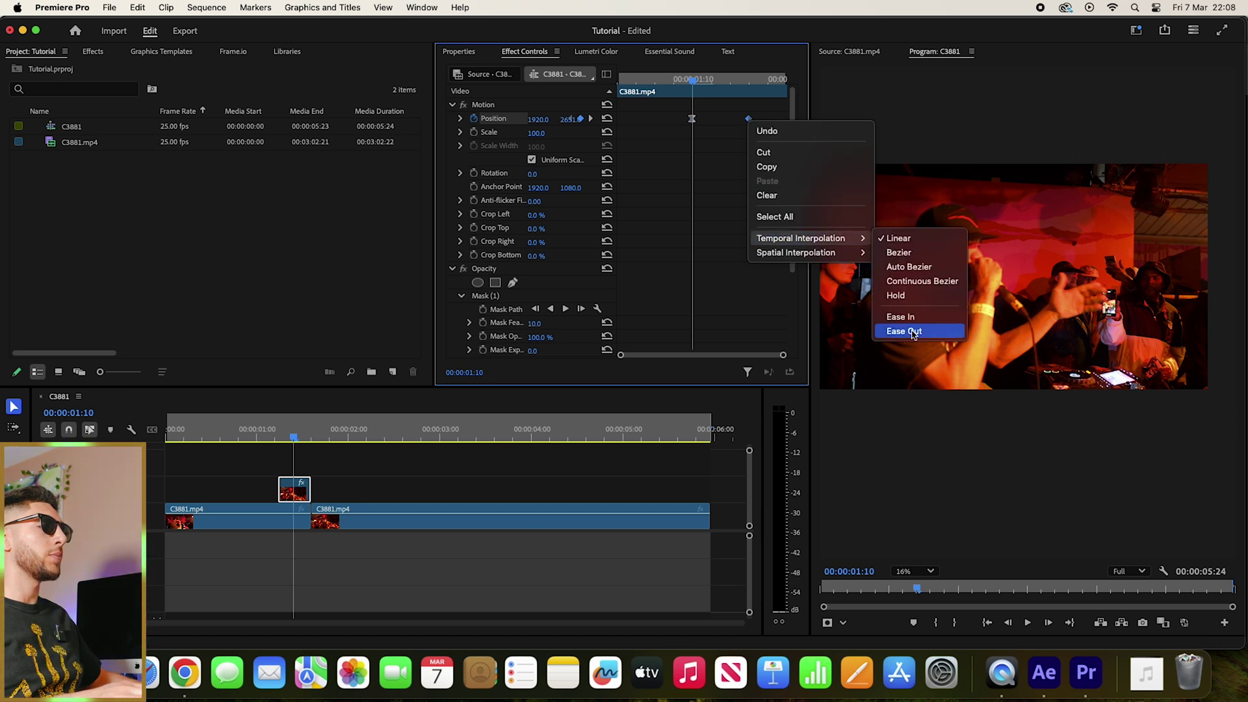
{"action": "left_click", "coordinate": [910, 318]}
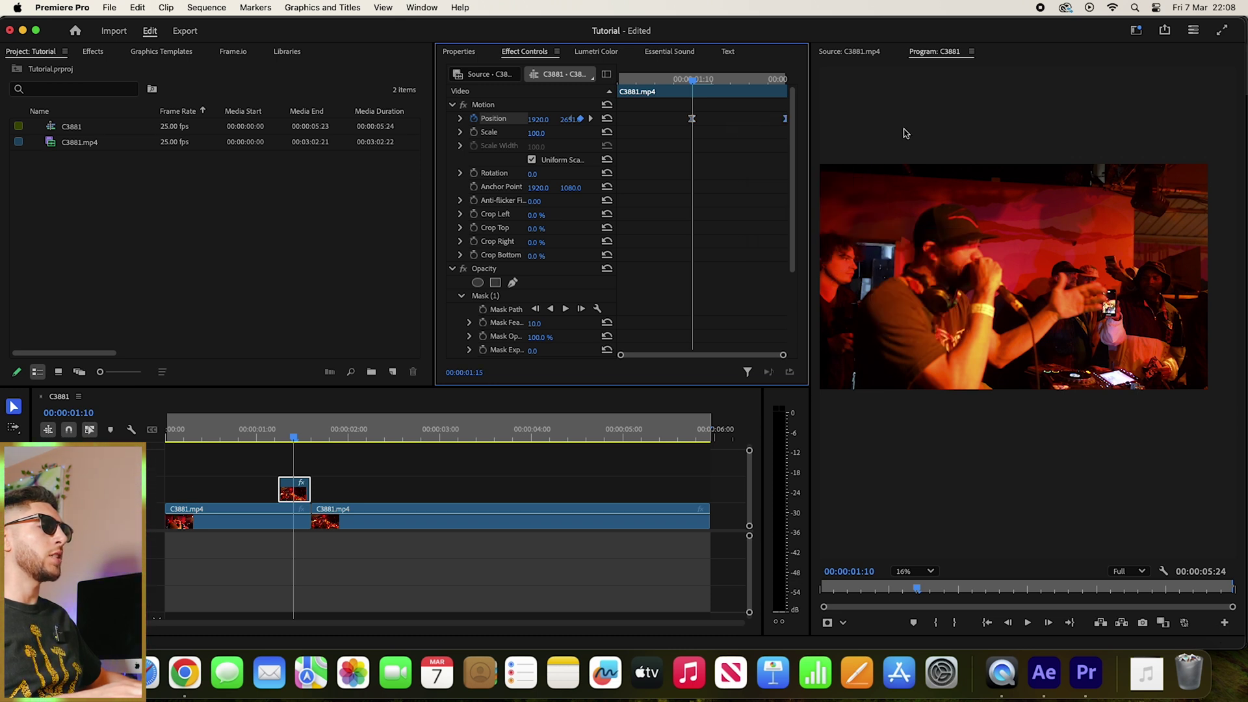
{"action": "left_click_drag", "start_coordinate": [694, 120], "coordinate": [543, 231]}
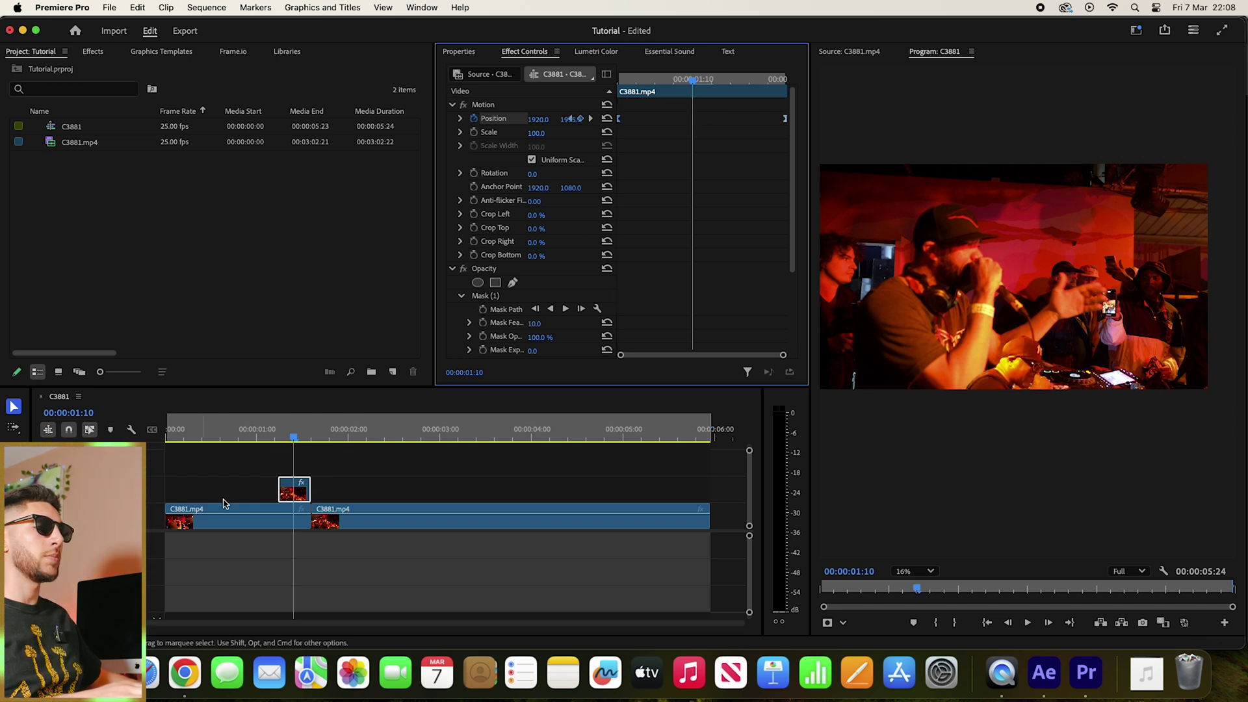
{"action": "left_click", "coordinate": [262, 434]}
{"action": "key", "text": "space"}
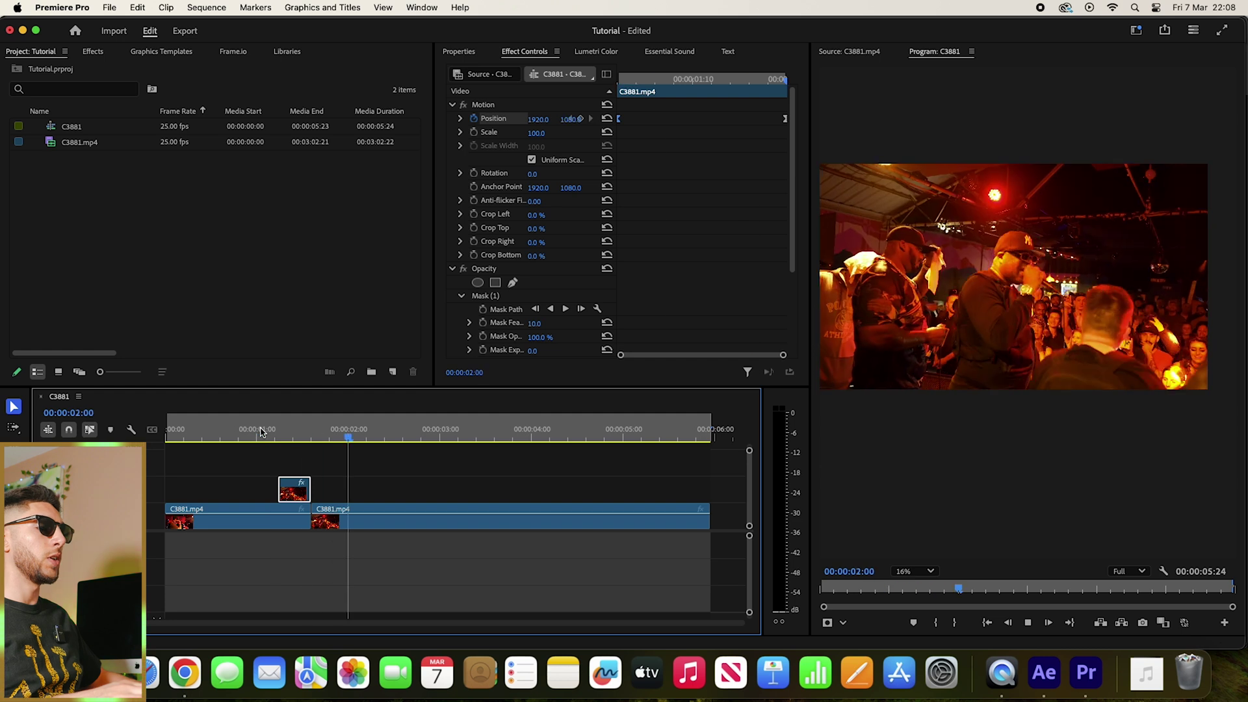
{"action": "left_click", "coordinate": [261, 434]}
{"action": "key", "text": "space"}
{"action": "left_click", "coordinate": [261, 433]}
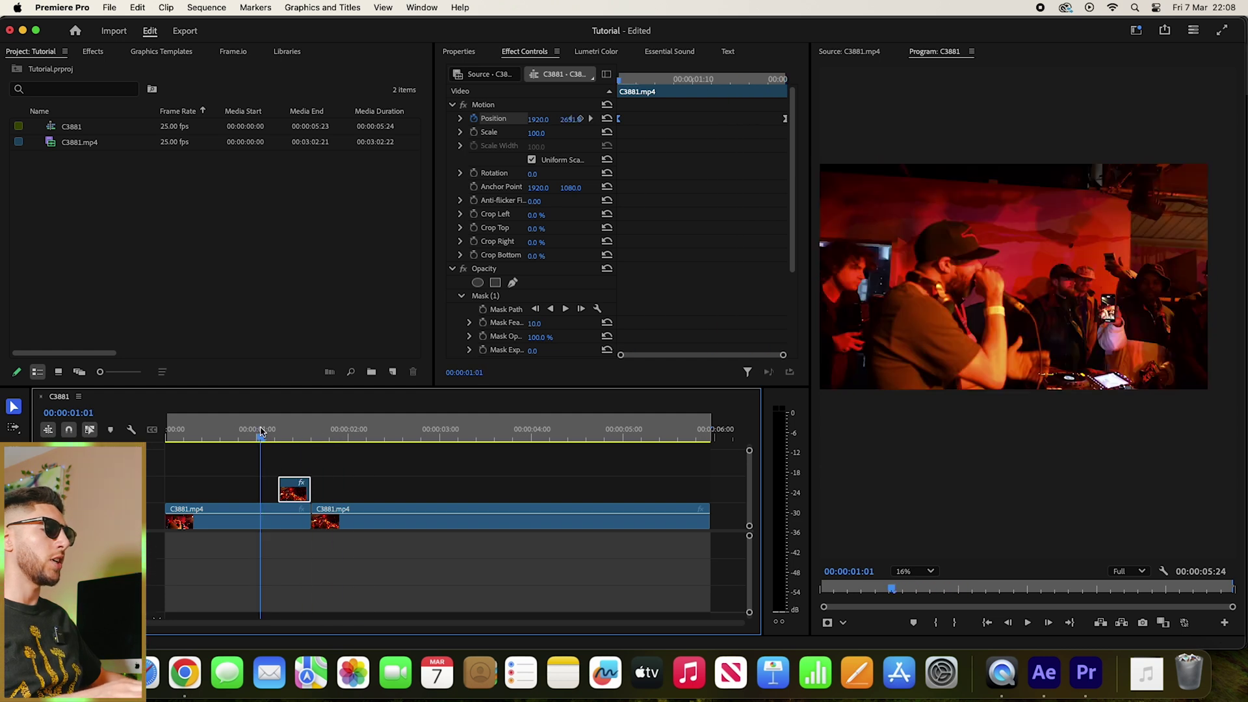
{"action": "key", "text": "space"}
{"action": "left_click", "coordinate": [293, 433]}
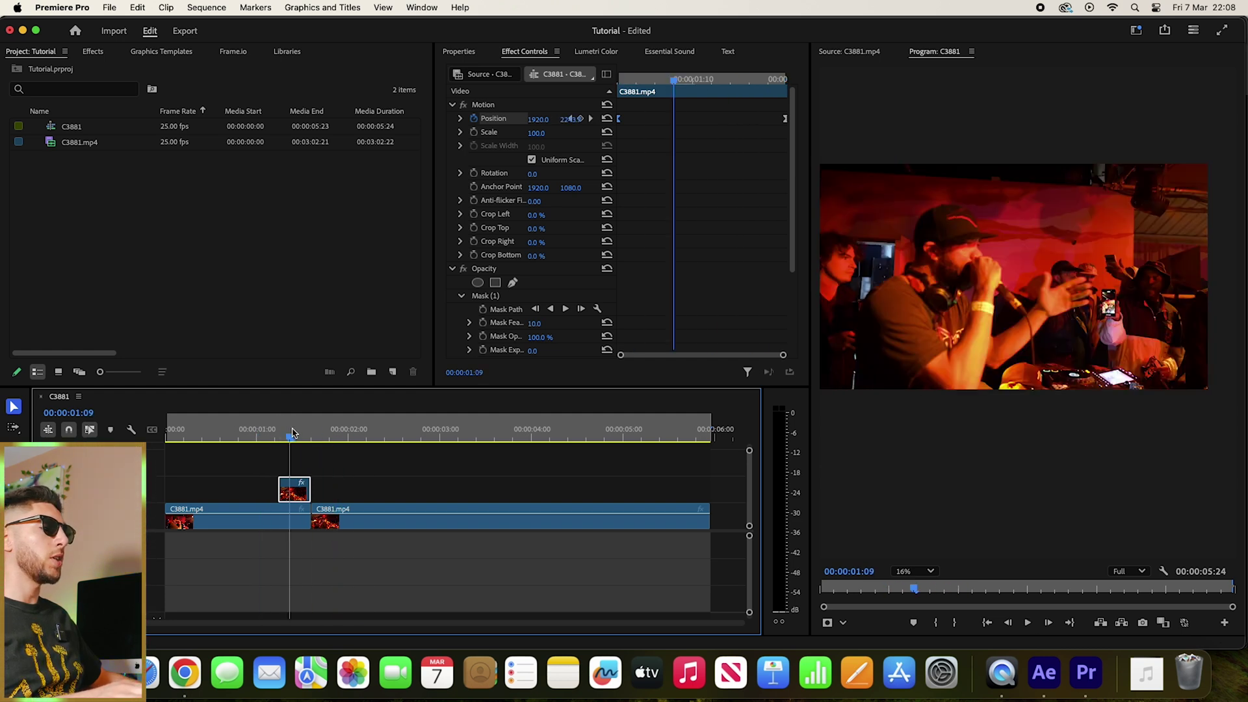
{"action": "left_click_drag", "start_coordinate": [293, 434], "coordinate": [297, 437]}
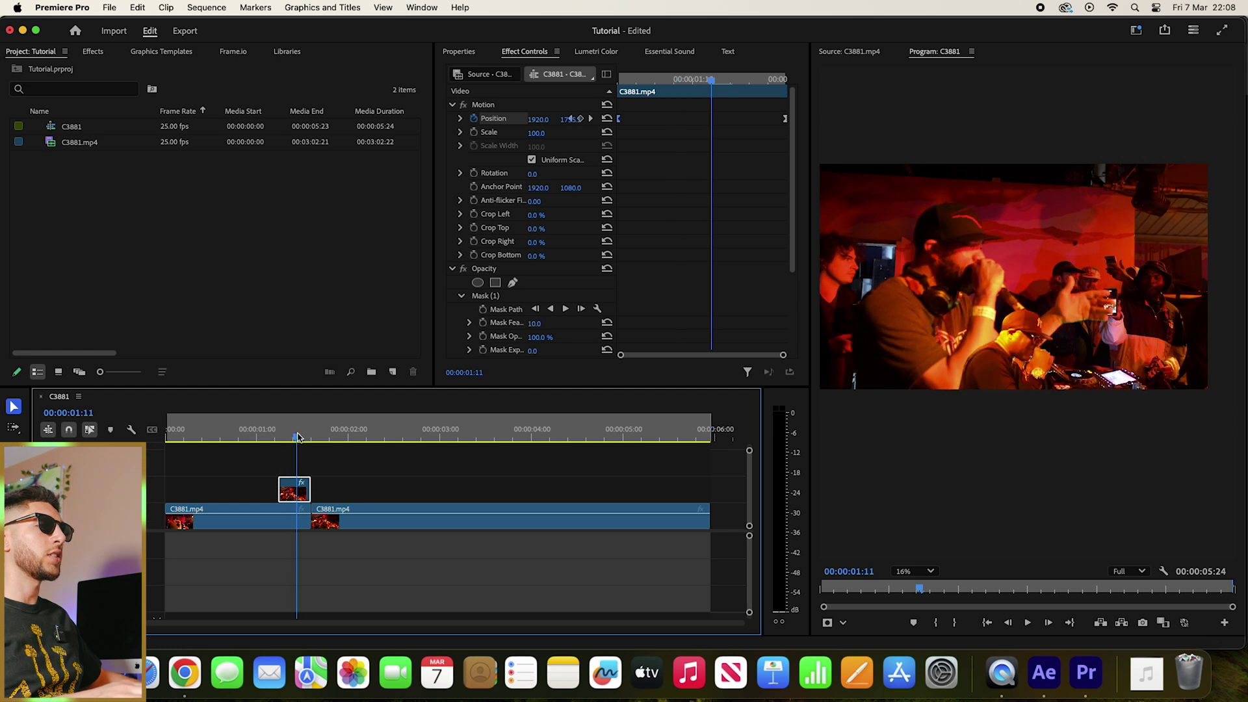
Step: Search the effects for 'direction' and drop Directional Blur onto the V2 freeze-frame clip
{"action": "left_click", "coordinate": [93, 51]}
{"action": "left_click", "coordinate": [49, 73]}
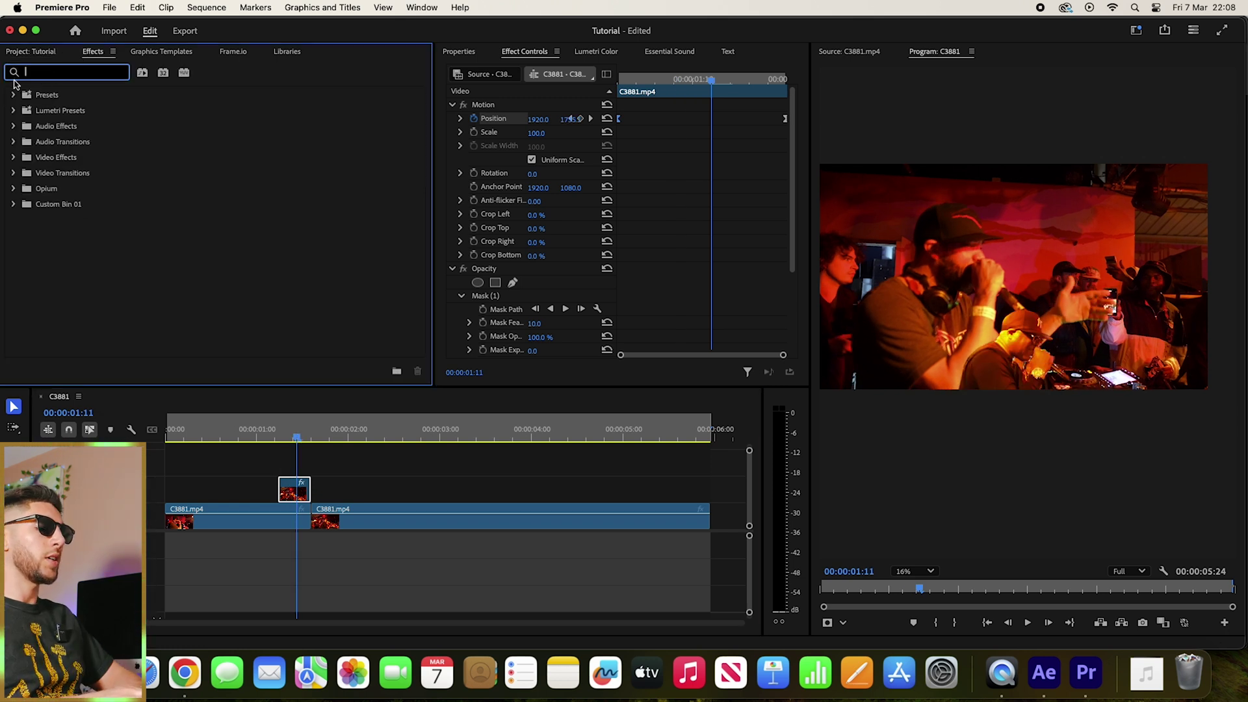
{"action": "type", "text": "direction"}
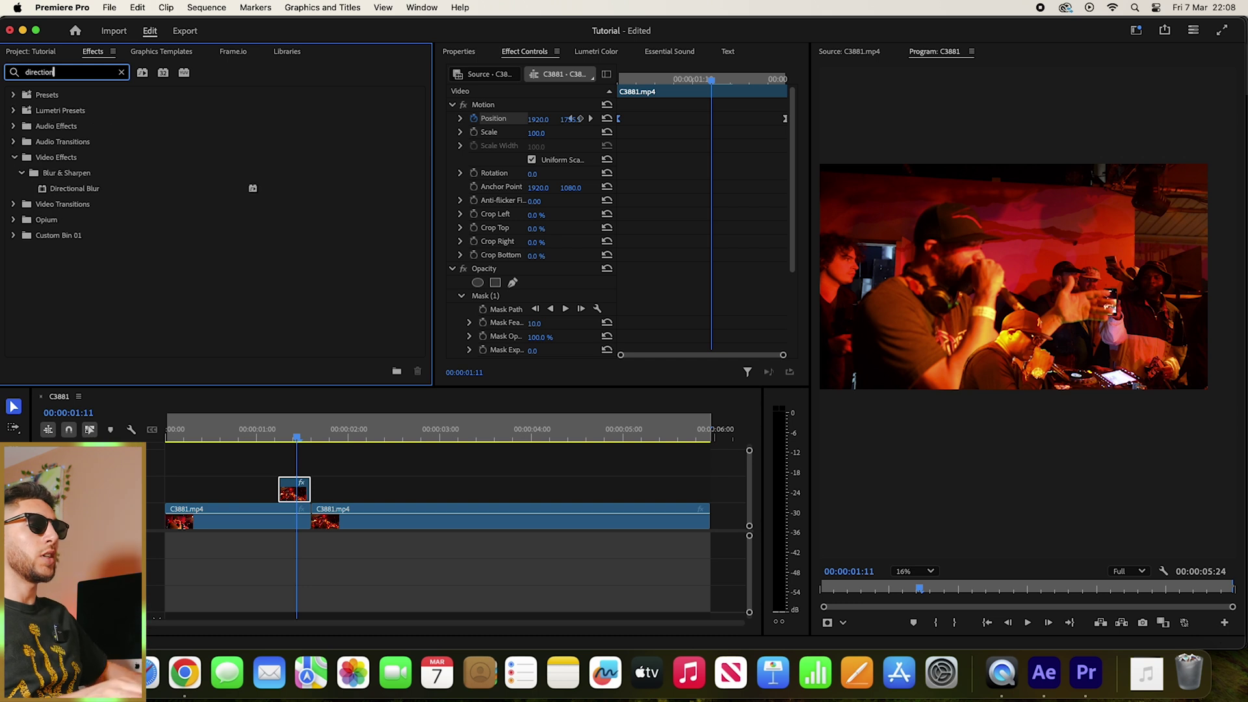
{"action": "left_click_drag", "start_coordinate": [72, 189], "coordinate": [298, 490]}
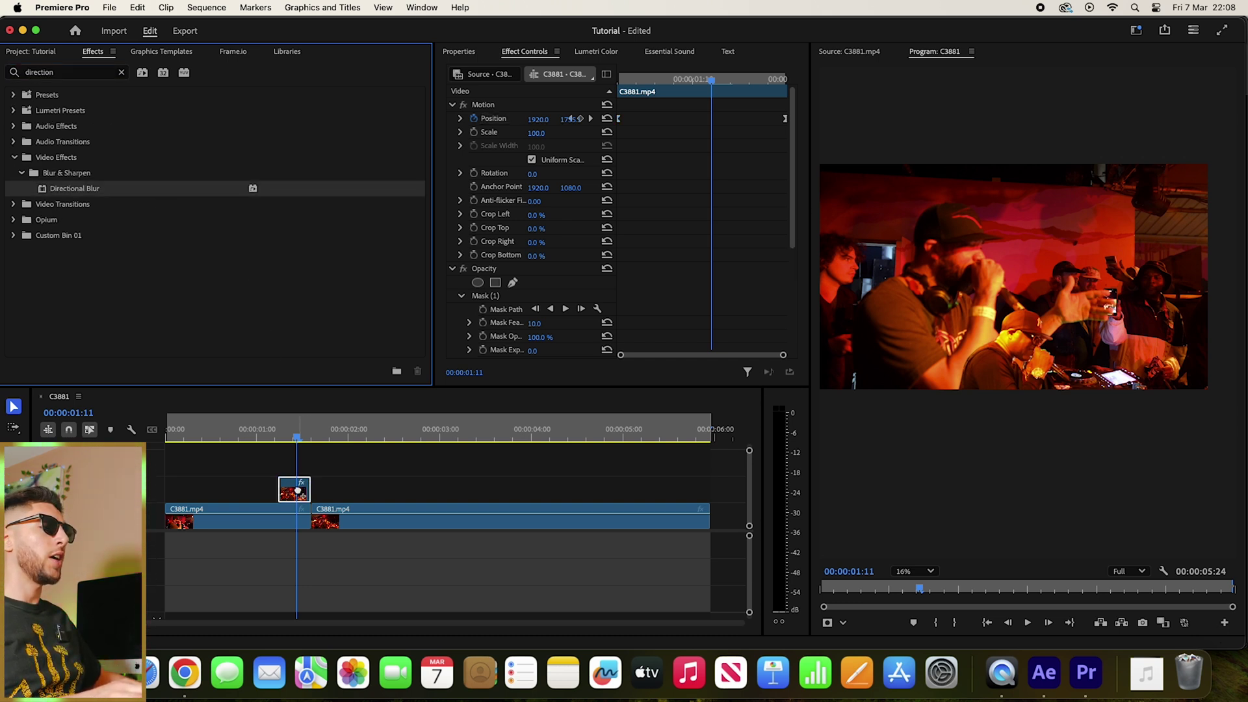
{"action": "scroll", "coordinate": [676, 253], "scroll_direction": "down", "scroll_amount": 5}
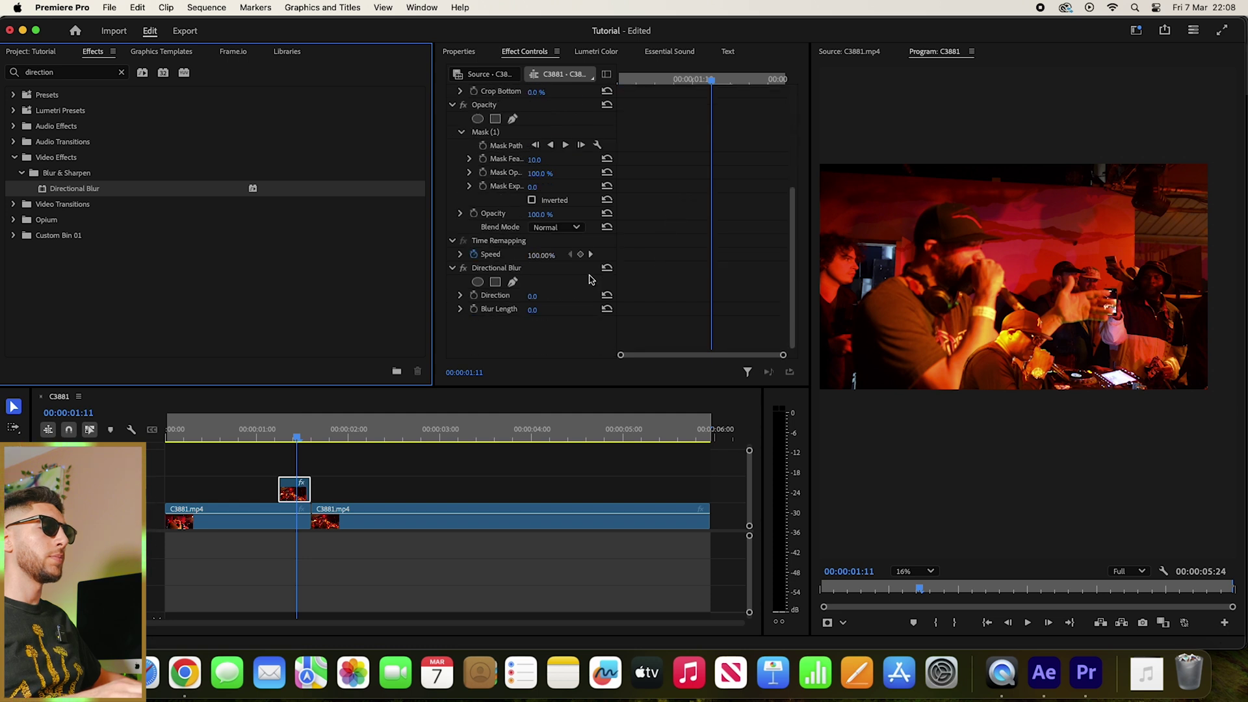
Step: Set Directional Blur's Blur Length to 200 and enable its stopwatch keyframe
{"action": "left_click", "coordinate": [535, 310]}
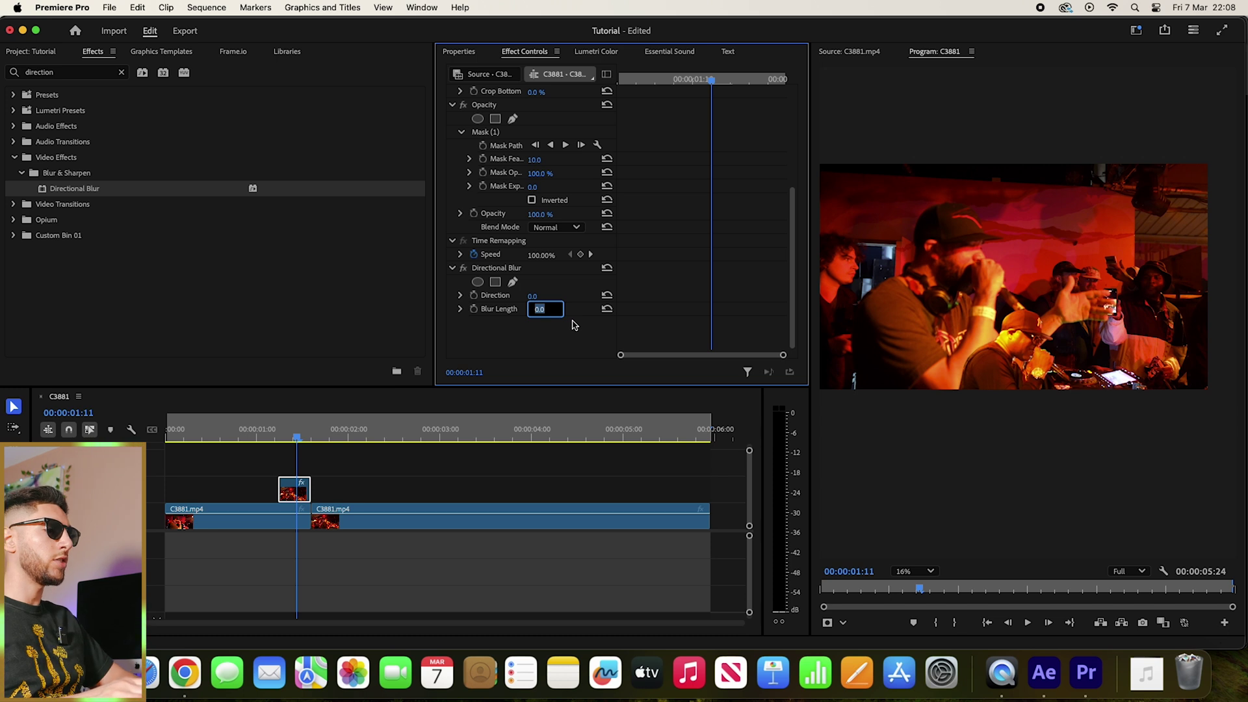
{"action": "type", "text": "2"}
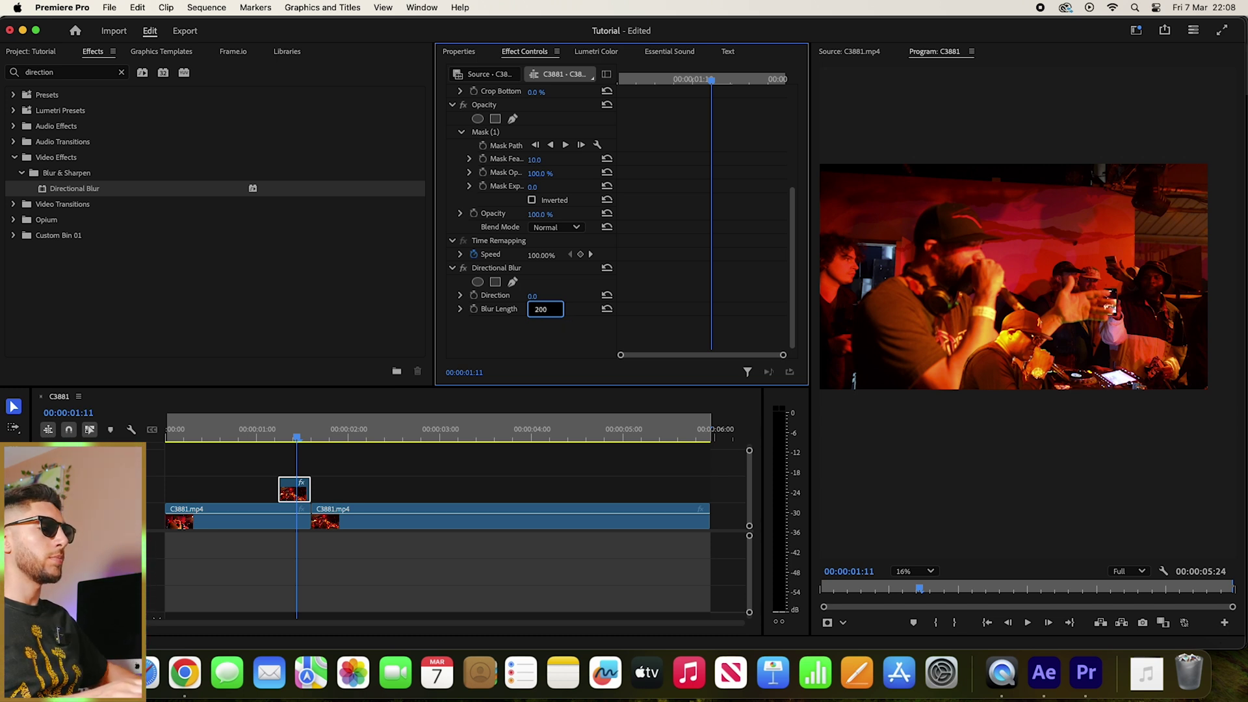
{"action": "key", "text": "Return"}
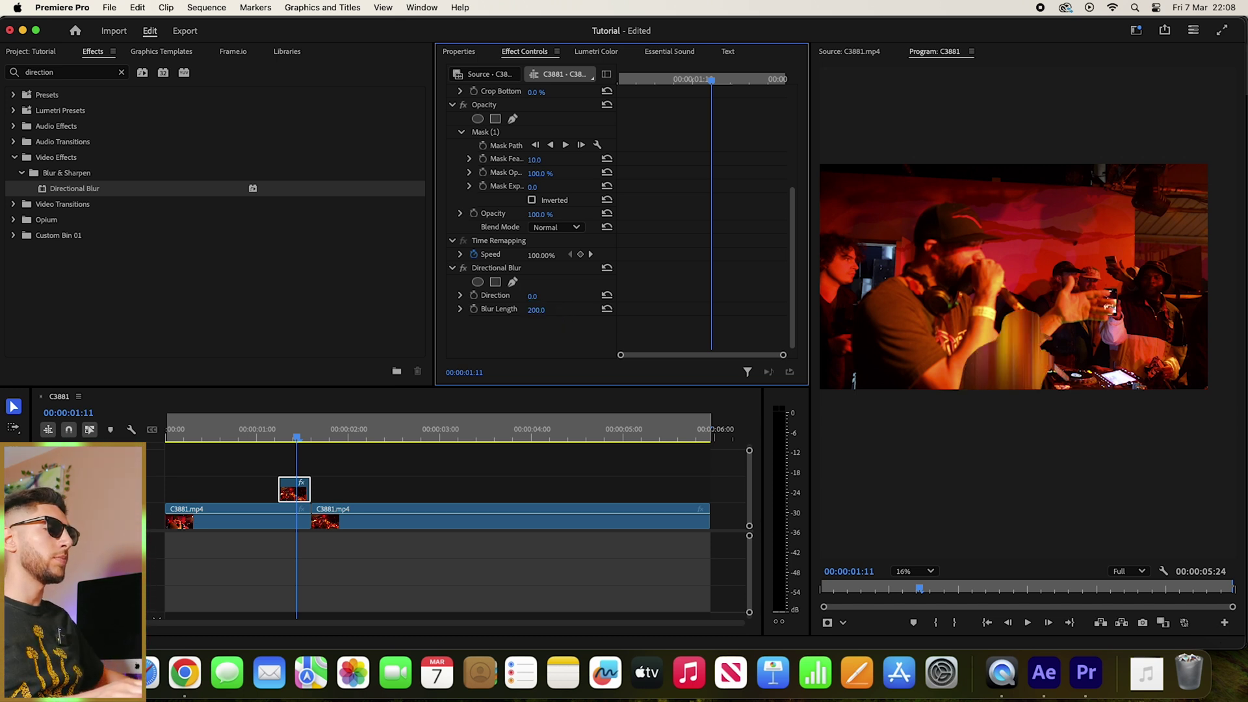
{"action": "left_click", "coordinate": [474, 310]}
Step: Add Blur Length keyframes of 0 at 01:08 and 01:13
{"action": "left_click", "coordinate": [654, 79]}
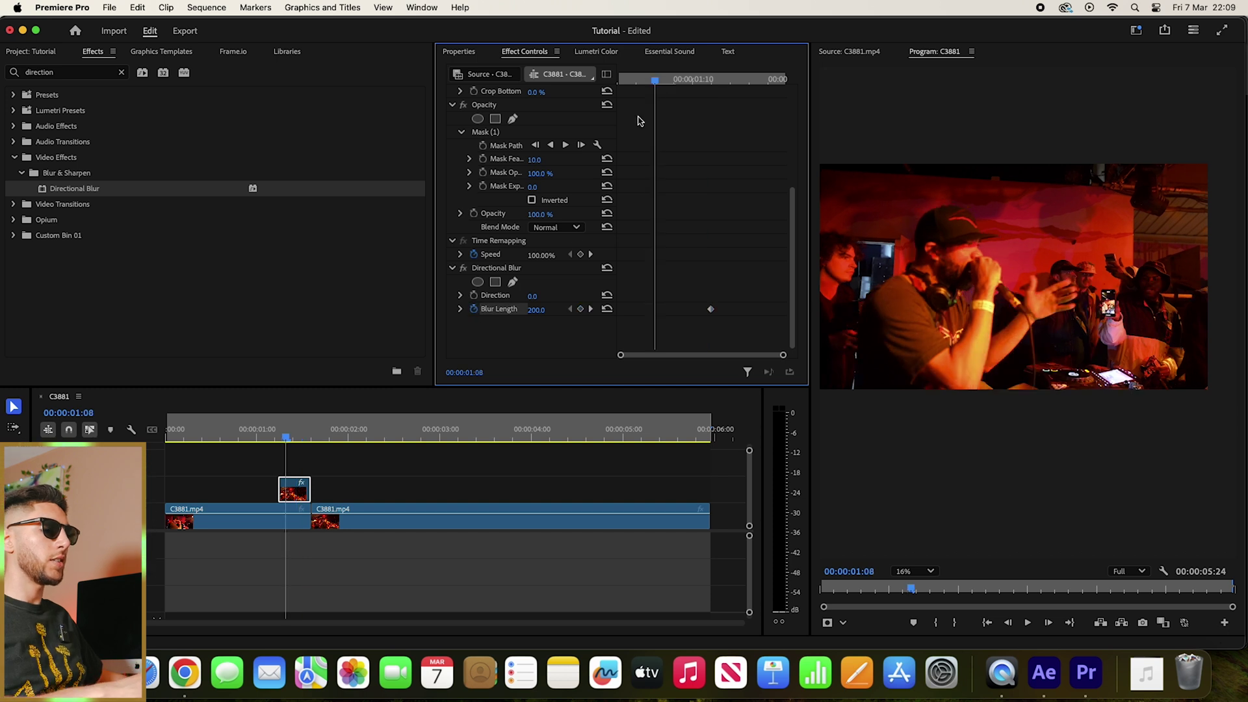
{"action": "left_click", "coordinate": [537, 310]}
{"action": "type", "text": "0"}
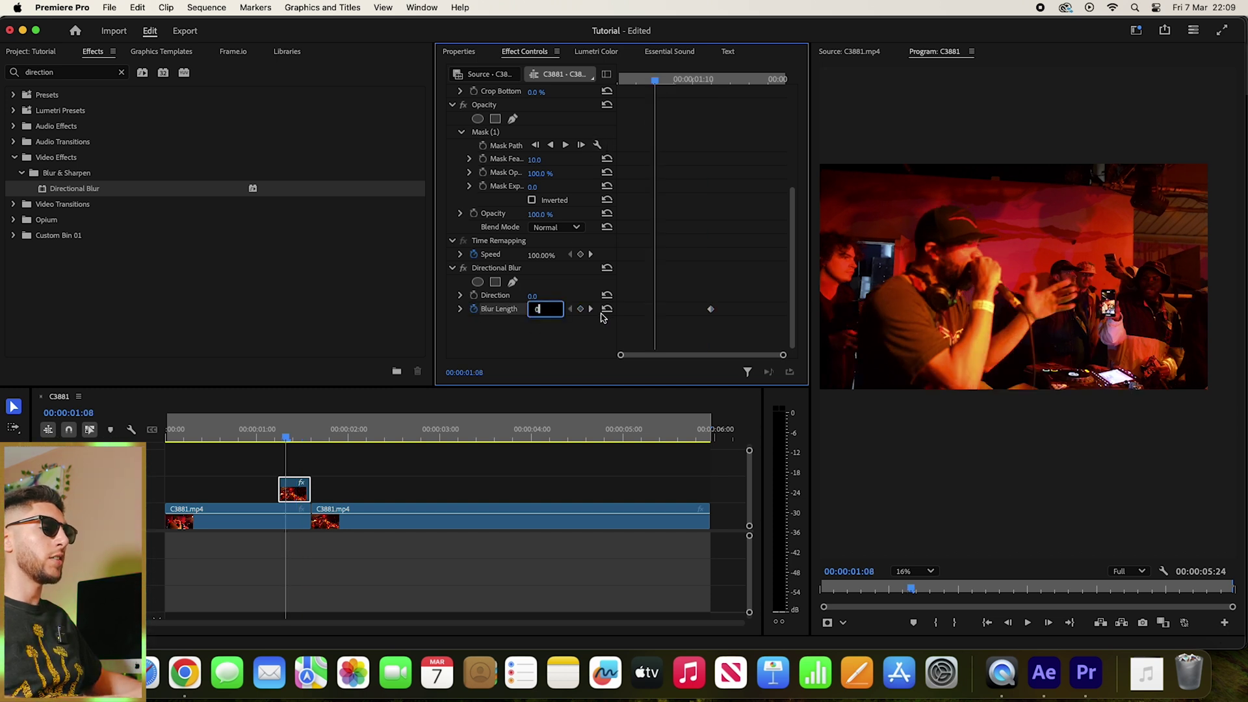
{"action": "key", "text": "Return"}
{"action": "left_click", "coordinate": [749, 78]}
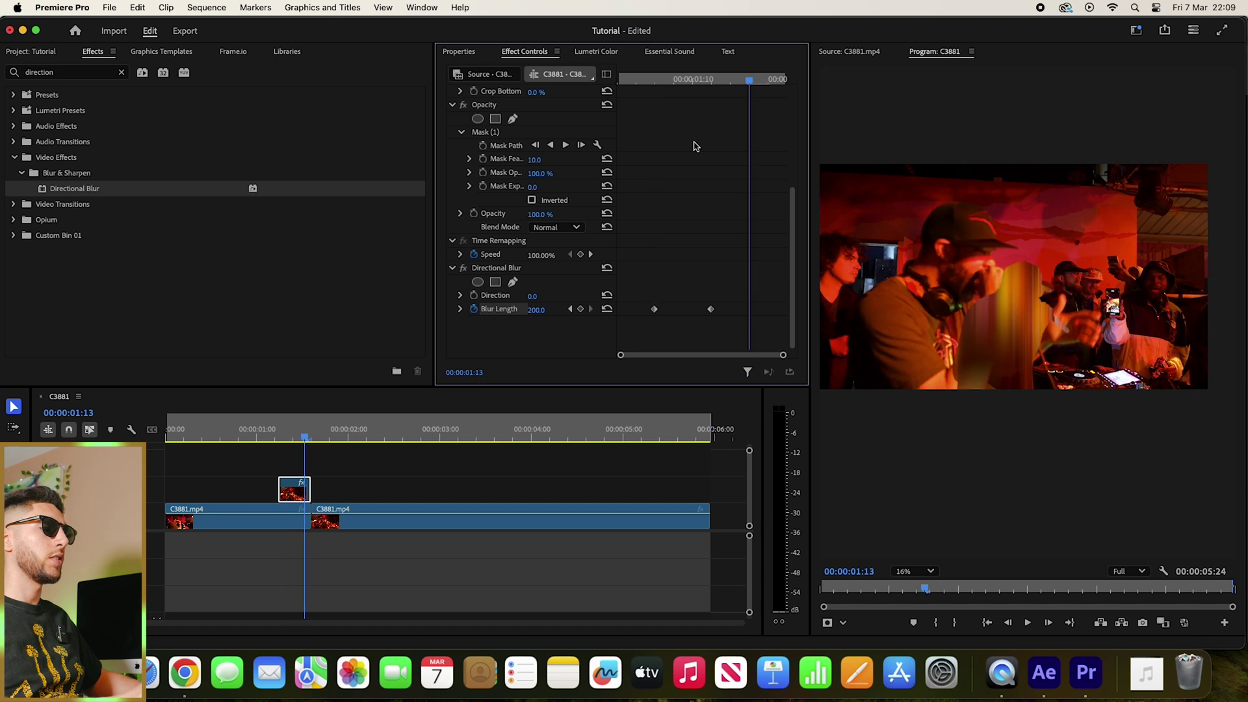
{"action": "left_click", "coordinate": [538, 310]}
{"action": "type", "text": "0"}
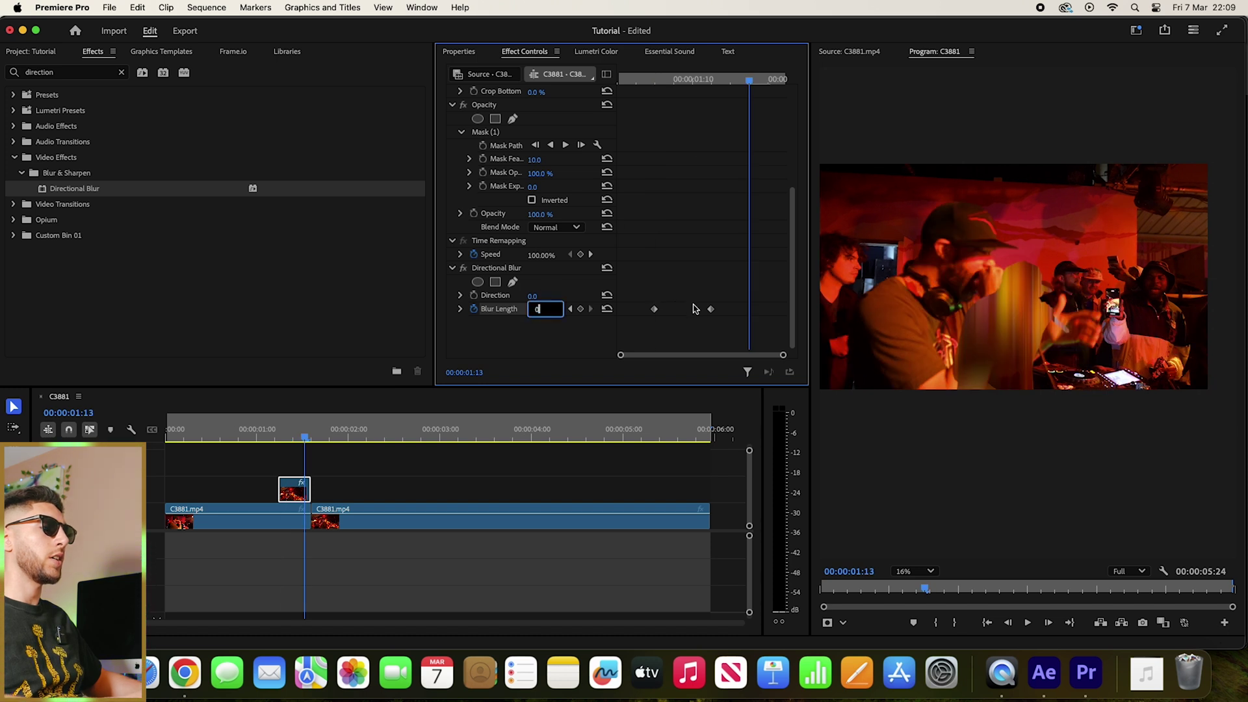
{"action": "key", "text": "Return"}
Step: Check the interpolated blur around 01:10 and select all three Blur Length keyframes
{"action": "left_click", "coordinate": [711, 78]}
{"action": "left_click", "coordinate": [694, 78]}
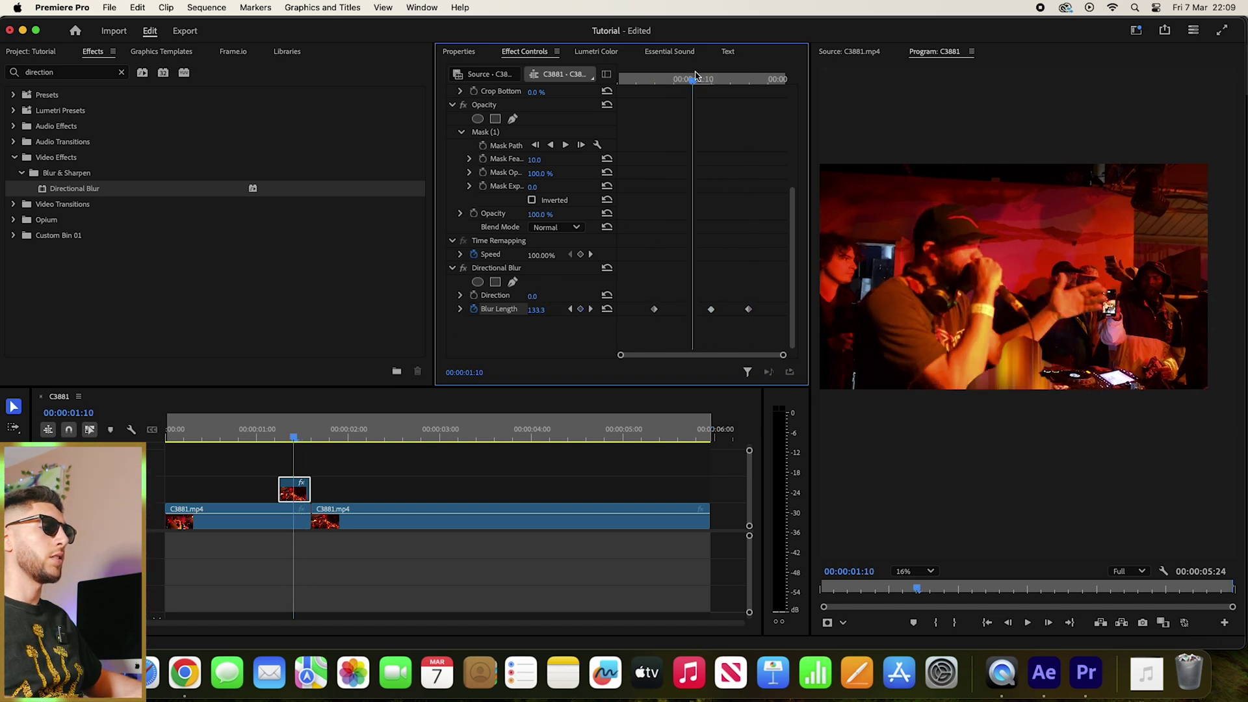
{"action": "left_click_drag", "start_coordinate": [770, 298], "coordinate": [565, 340]}
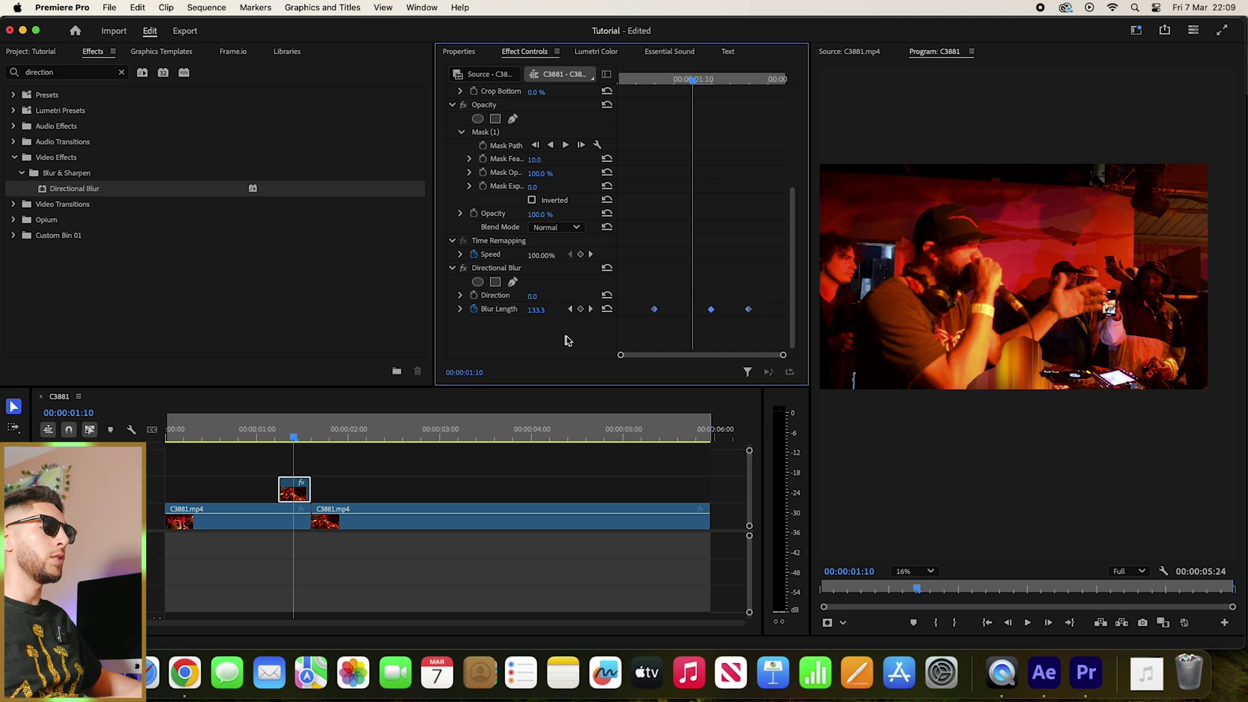
Step: Set the three Blur Length keyframes to Bezier, shape the eased curve, and preview the blurred slide-in
{"action": "right_click", "coordinate": [711, 311]}
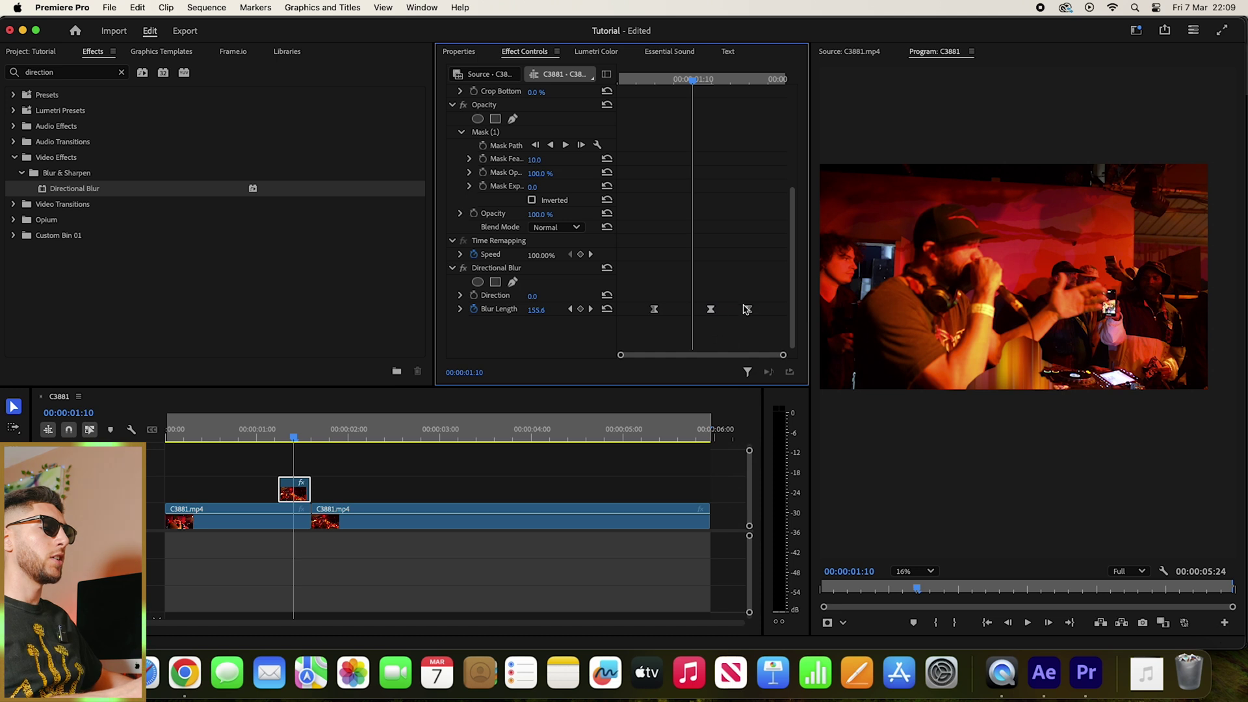
{"action": "left_click_drag", "start_coordinate": [654, 309], "coordinate": [614, 310]}
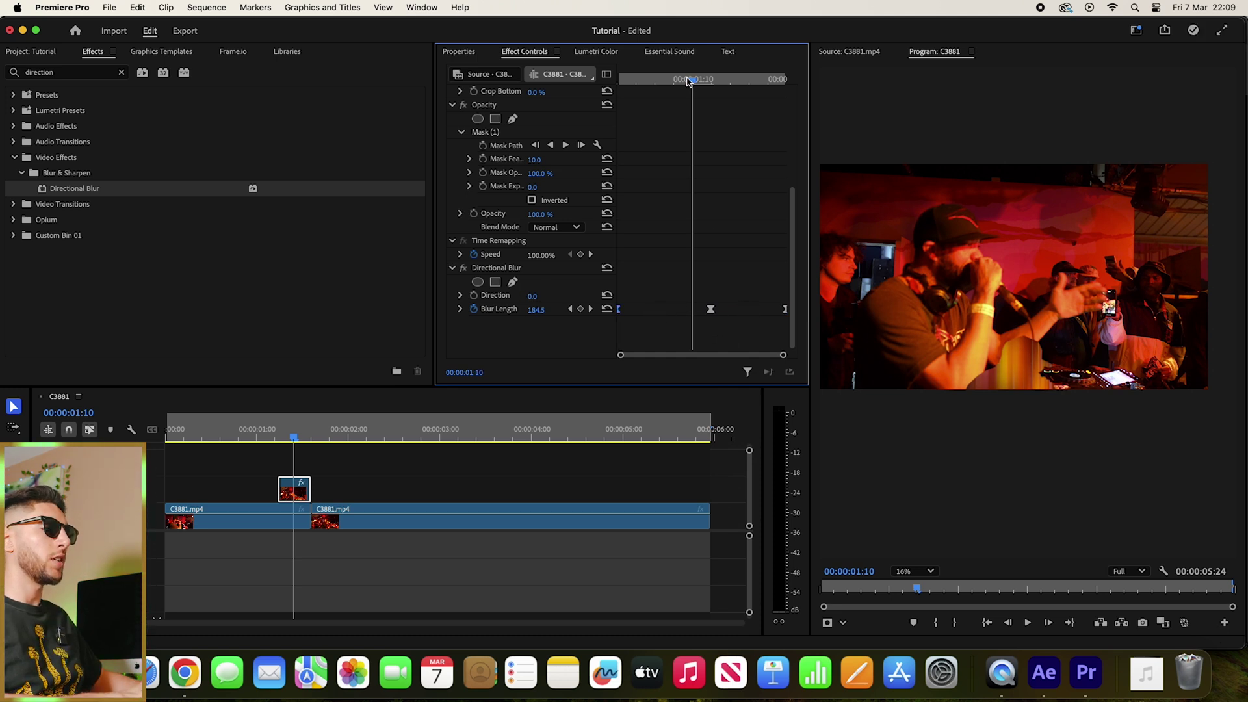
{"action": "left_click_drag", "start_coordinate": [689, 81], "coordinate": [712, 80]}
{"action": "key", "text": "Left"}
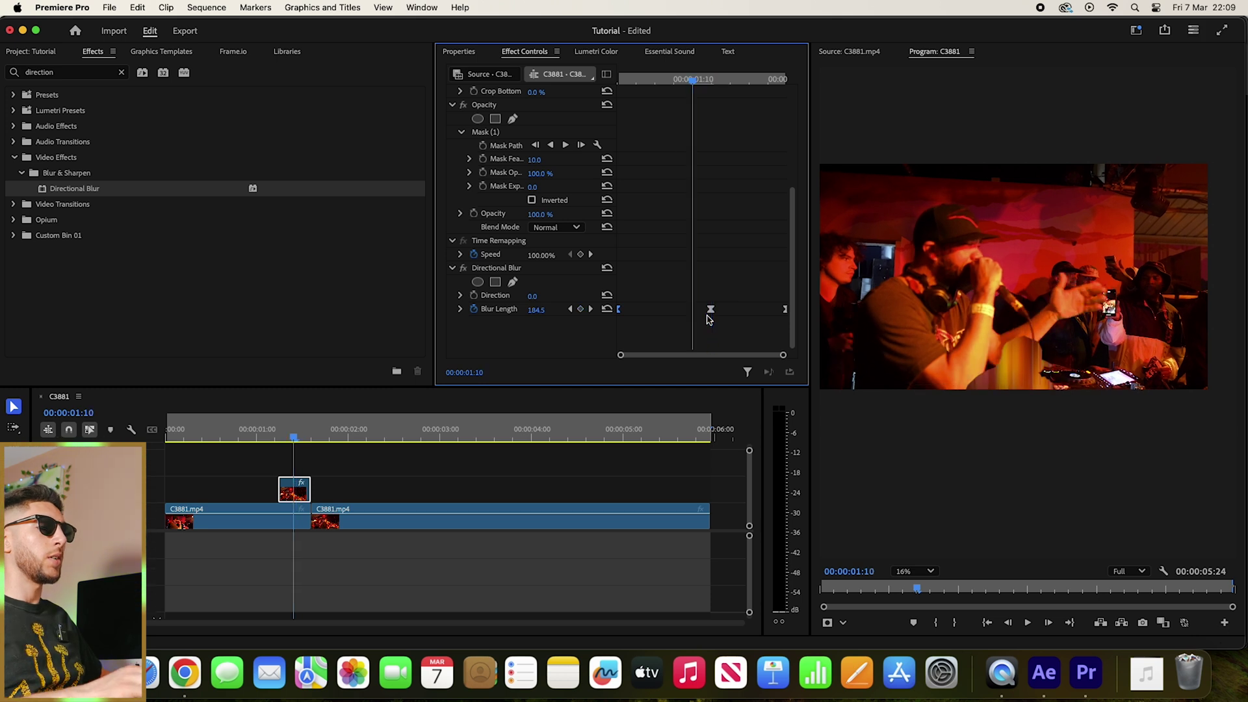
{"action": "key", "text": "space"}
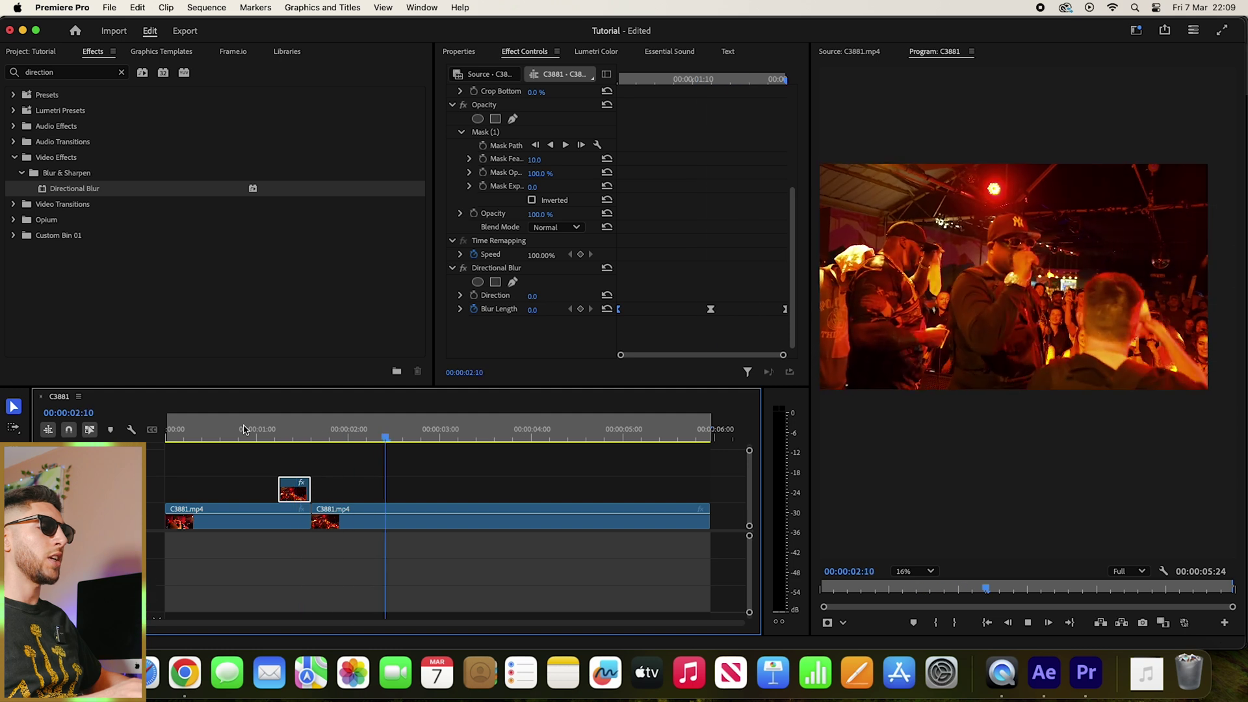
{"action": "left_click", "coordinate": [243, 429]}
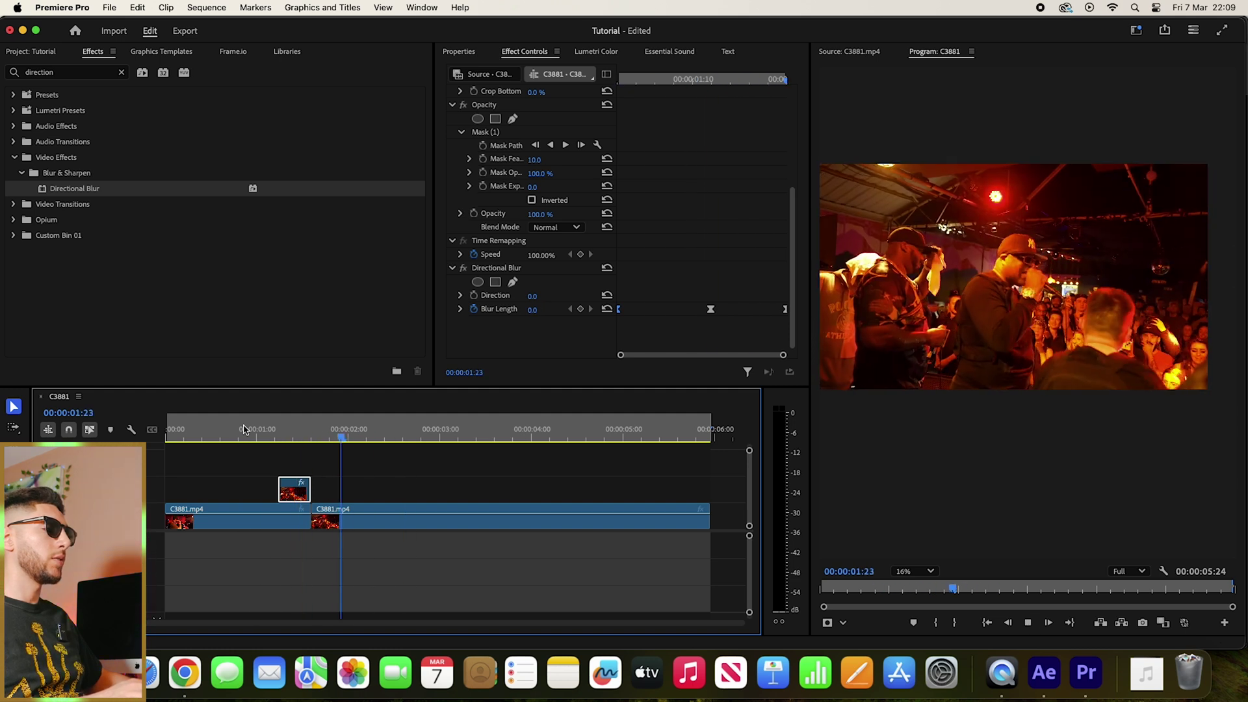
{"action": "left_click", "coordinate": [244, 429]}
{"action": "key", "text": "space"}
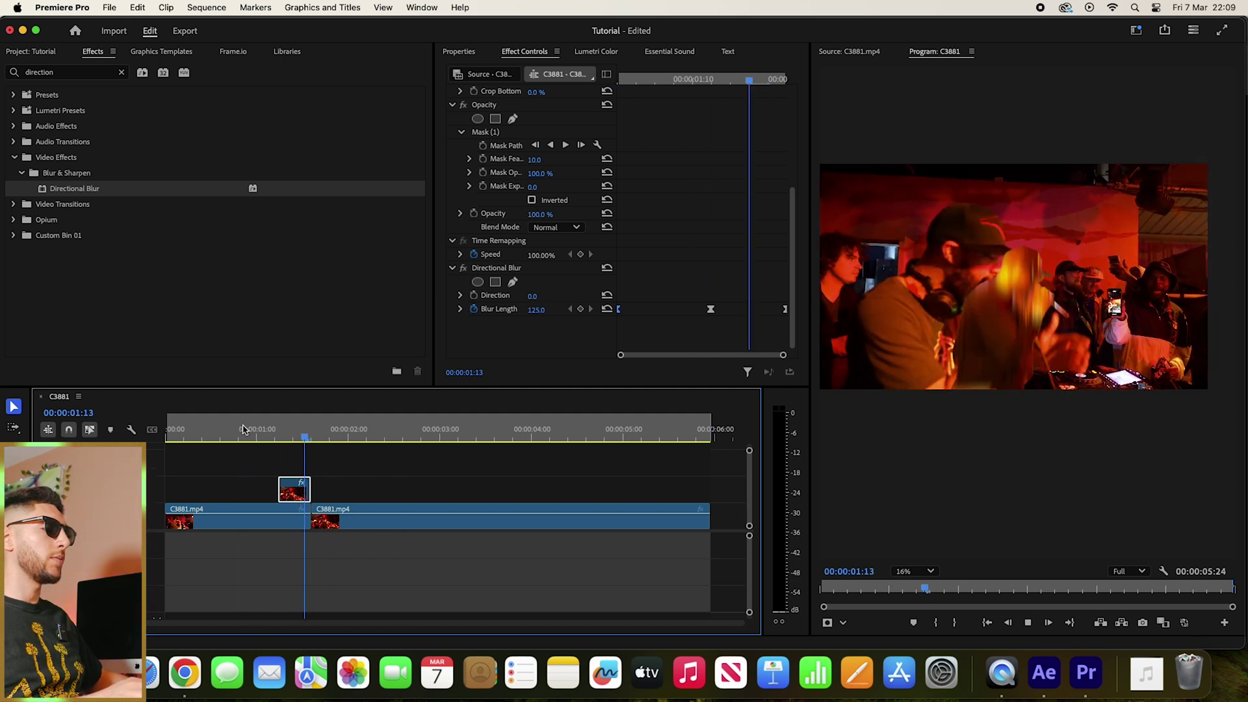
{"action": "key", "text": "space"}
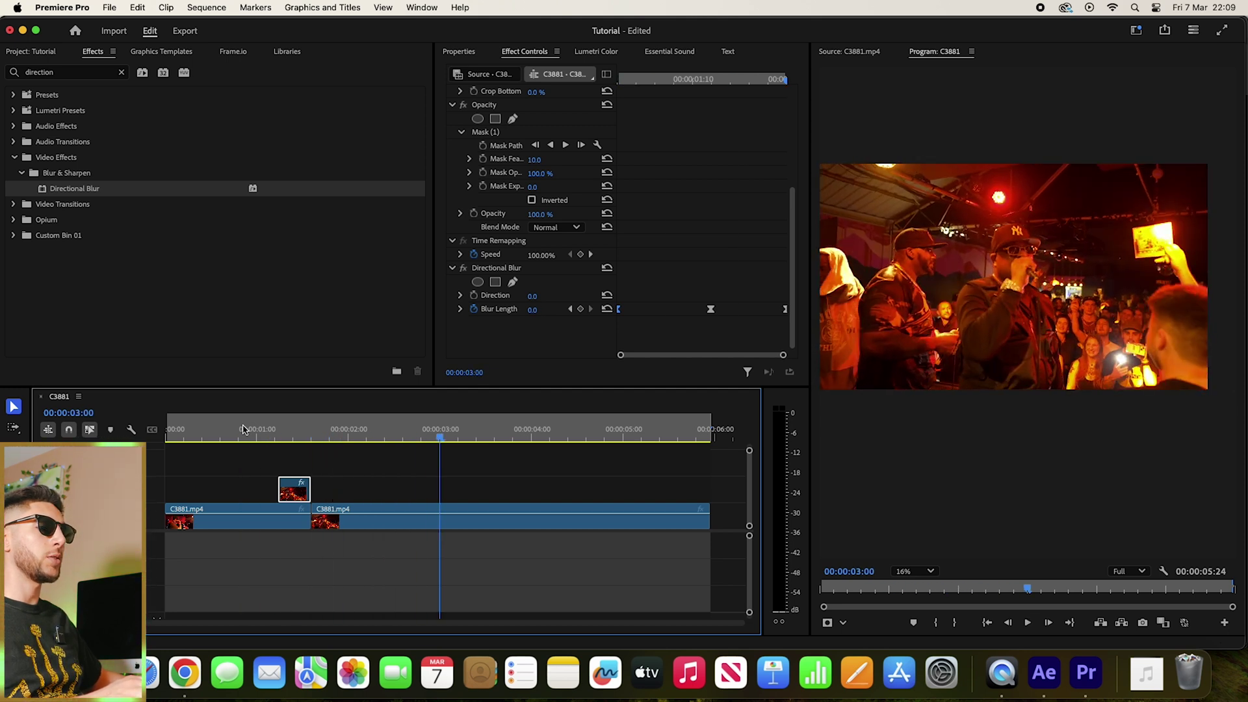
{"action": "left_click", "coordinate": [232, 429]}
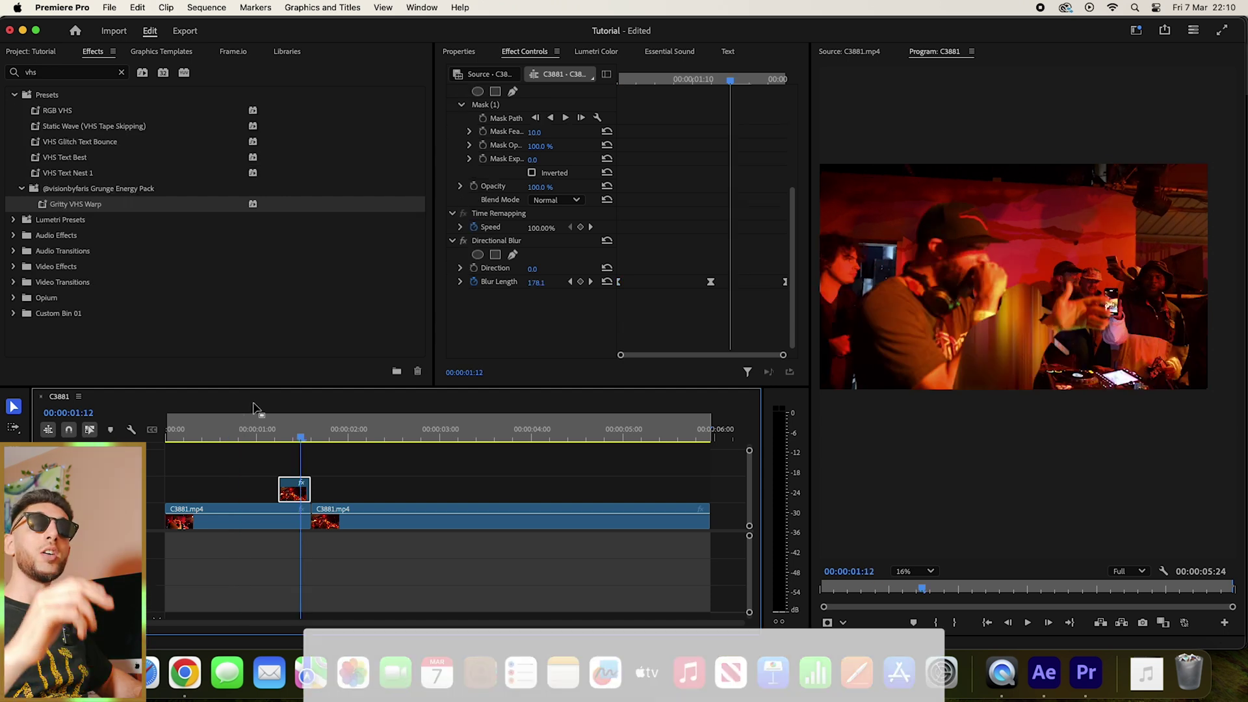